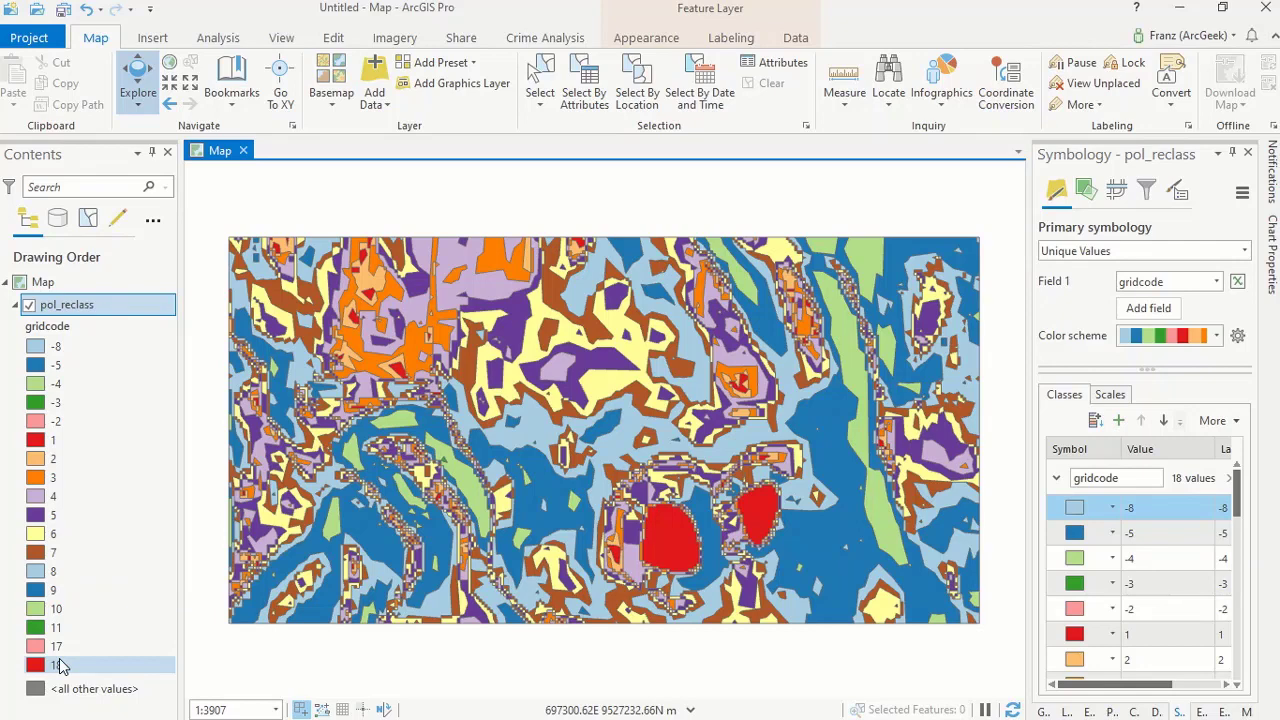
Open the attribute table of the pol_reclass layer.
left_click(68, 310)
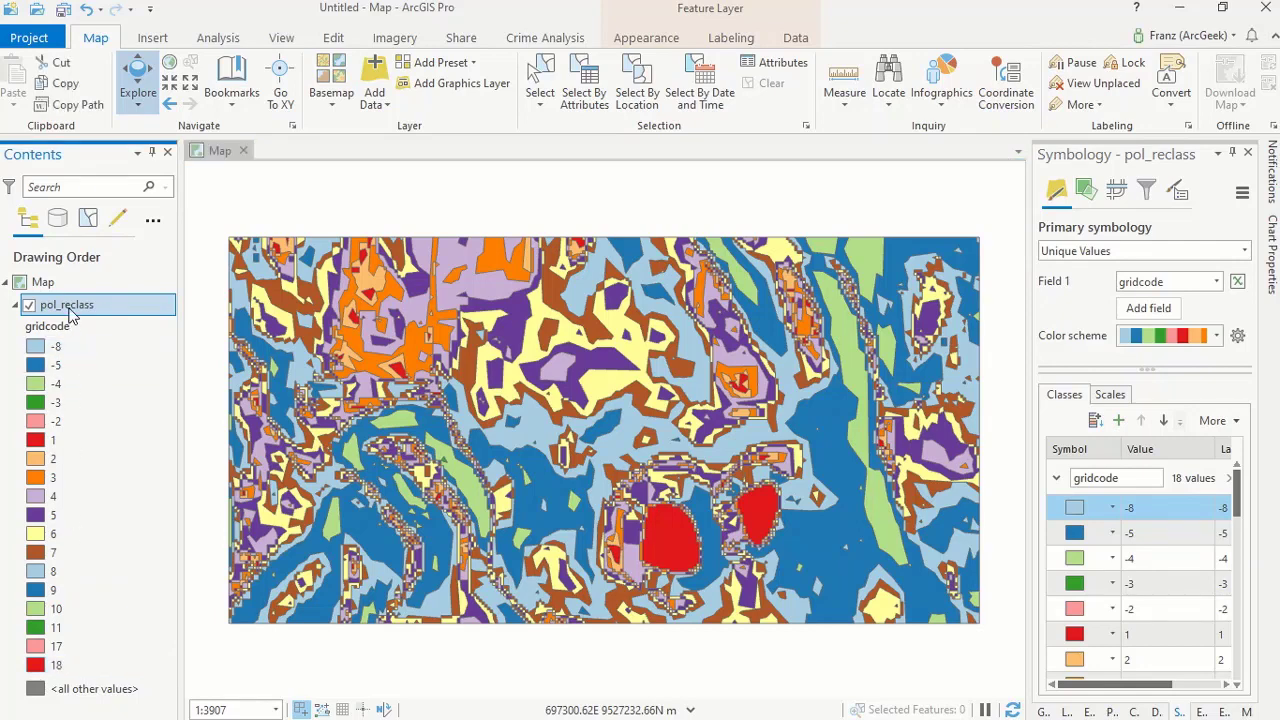
right_click(70, 316)
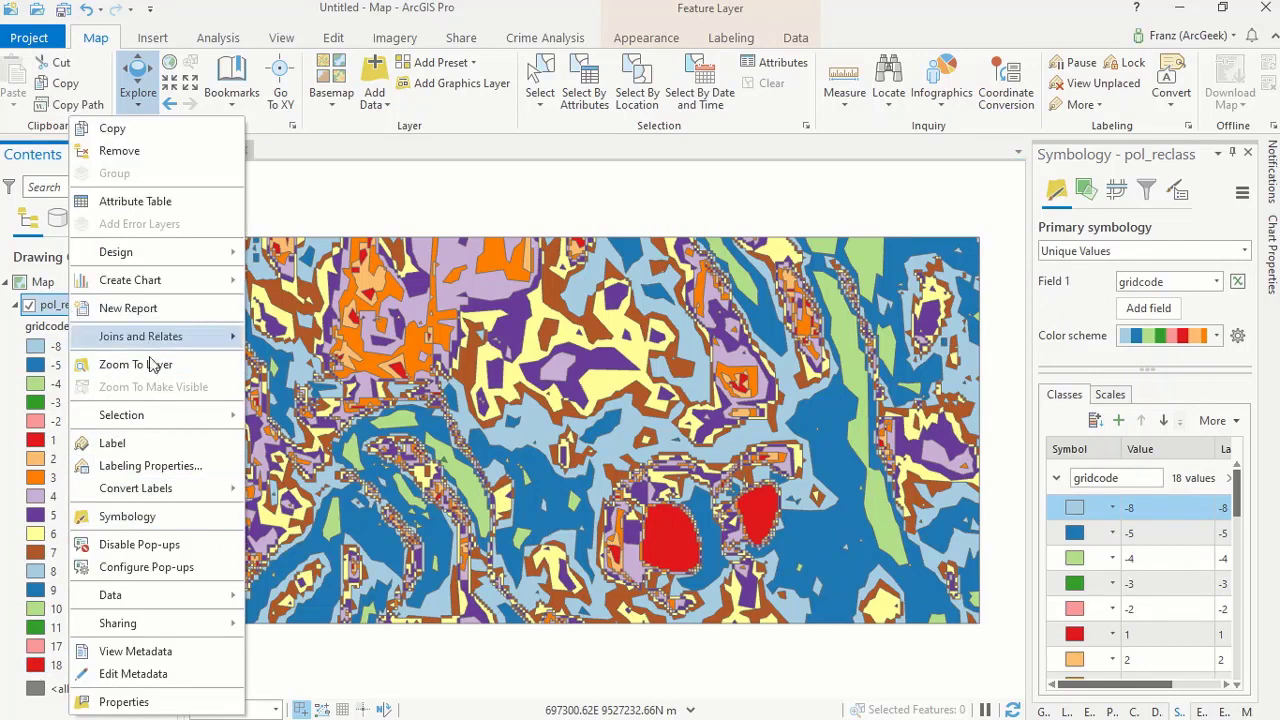
left_click(148, 205)
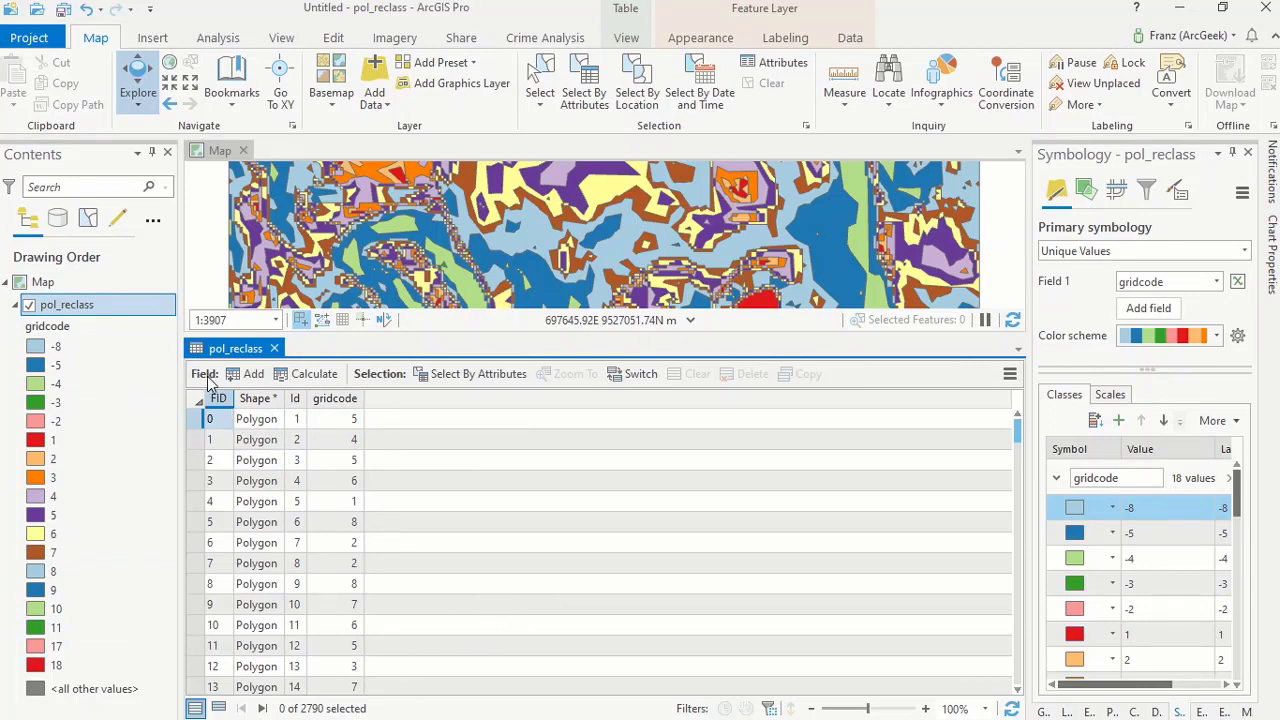
Add a field named Clases with the Text data type to the pol_reclass table.
left_click(254, 378)
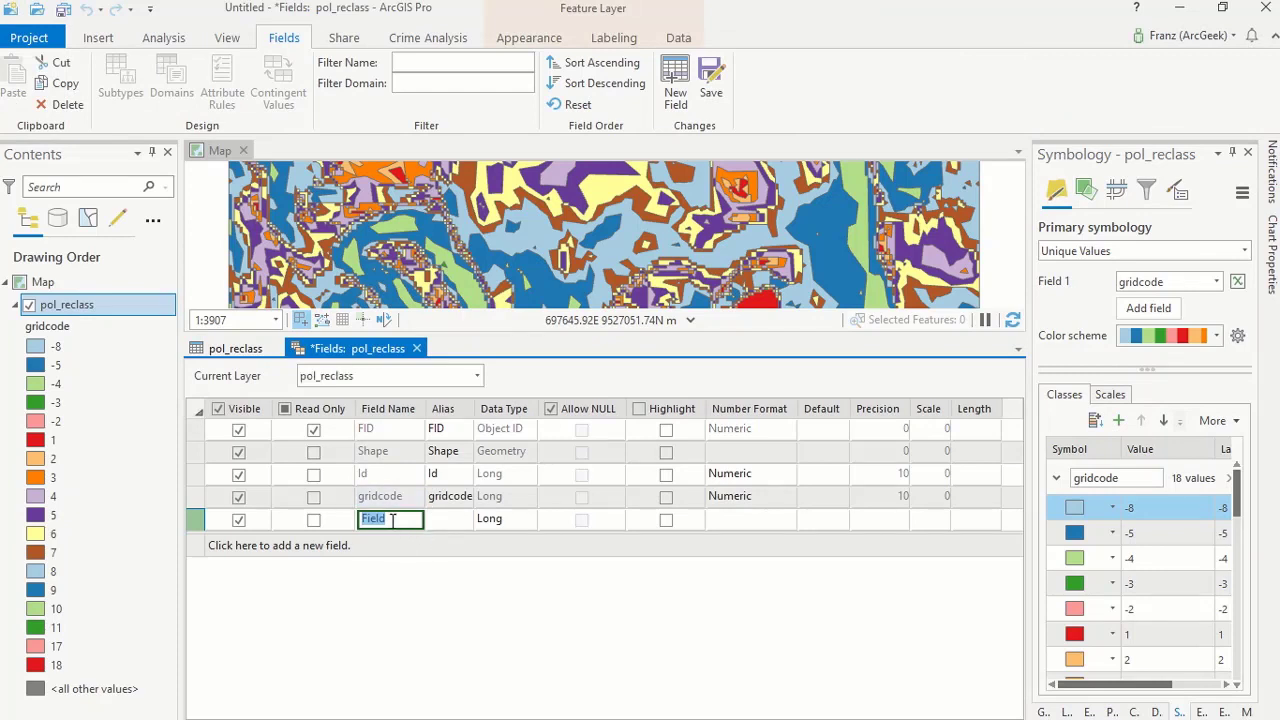
type("Clases")
left_click(508, 520)
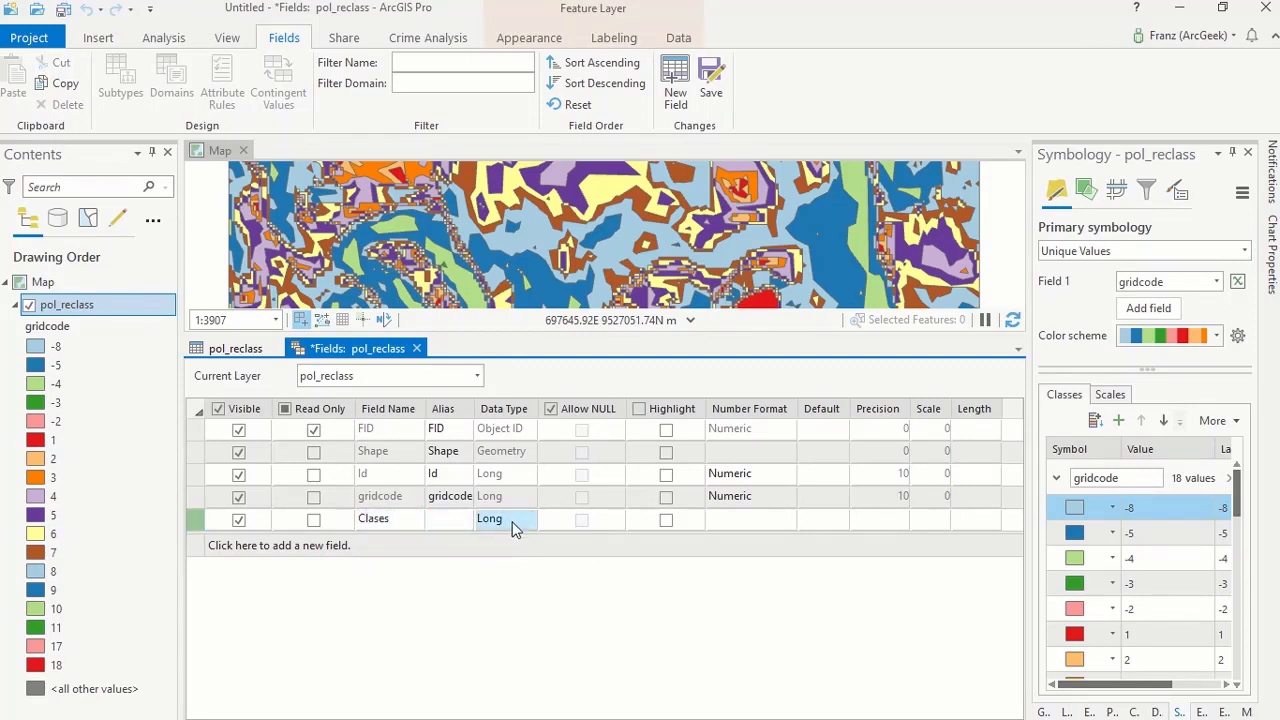
left_click(512, 522)
left_click(515, 522)
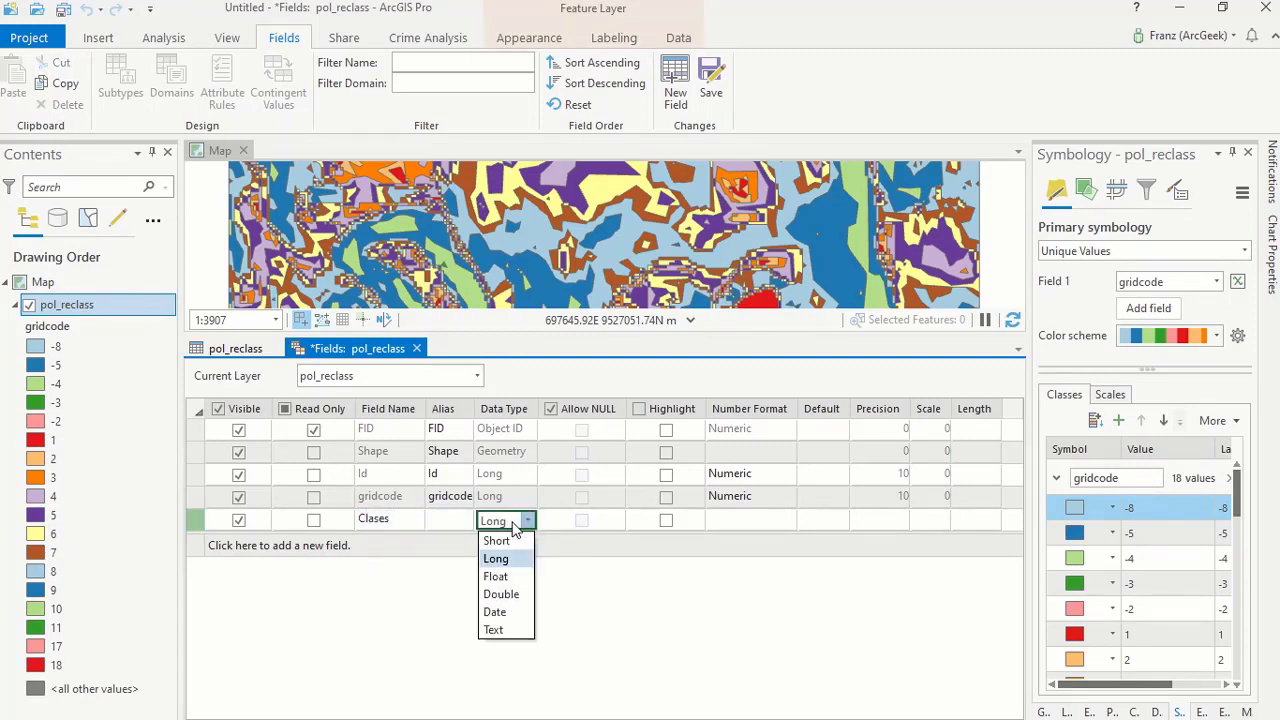
left_click(500, 630)
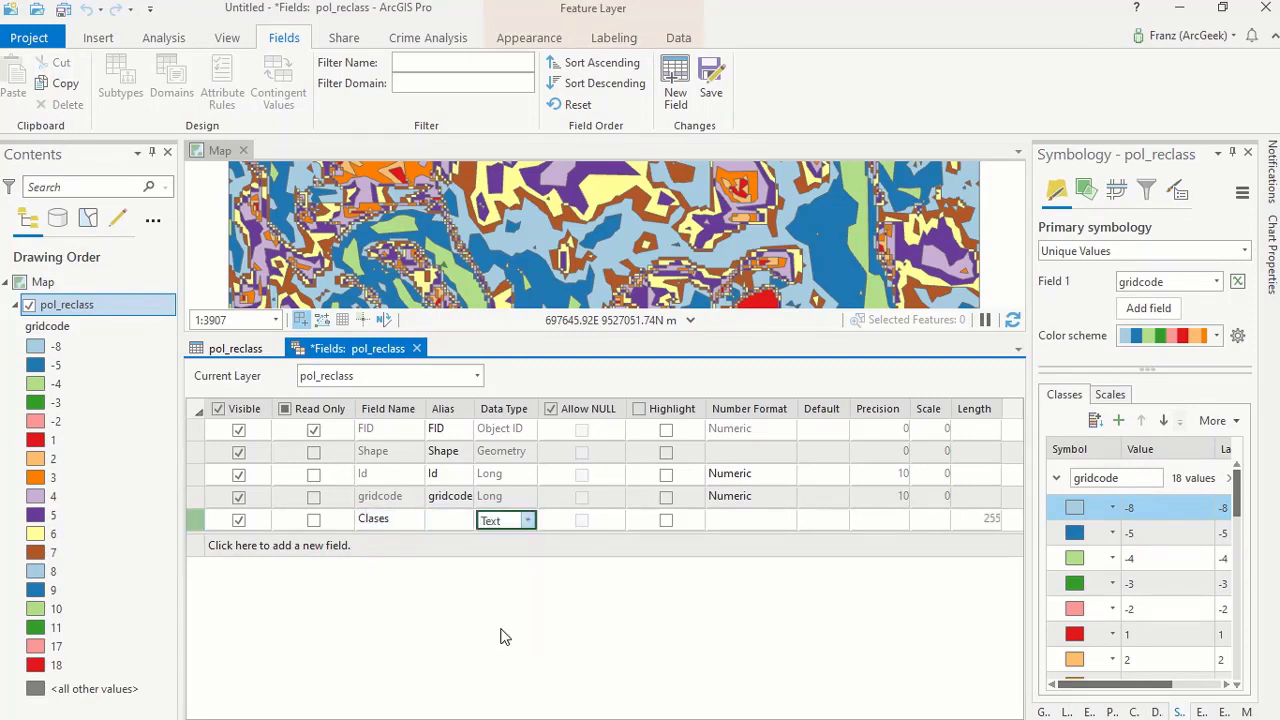
Set the Clases field length to 50, save the field changes and close the field design view.
left_click(980, 520)
left_click(982, 522)
type("50")
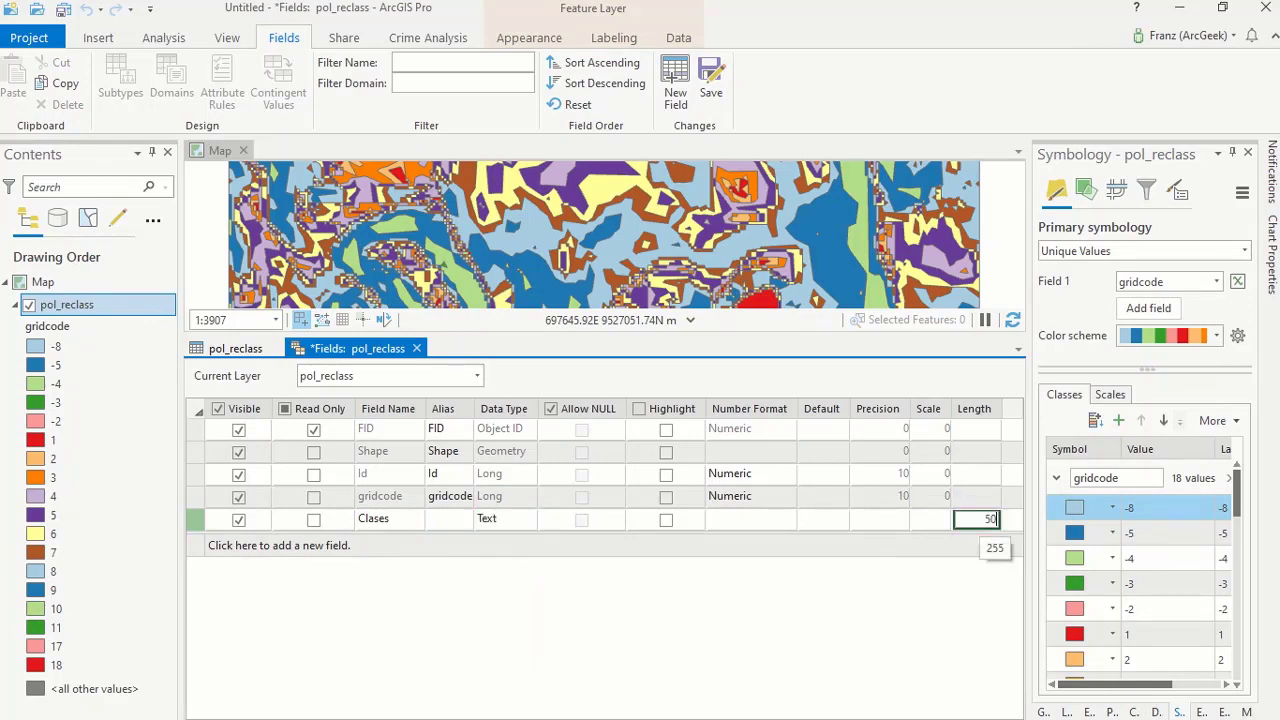
left_click(711, 90)
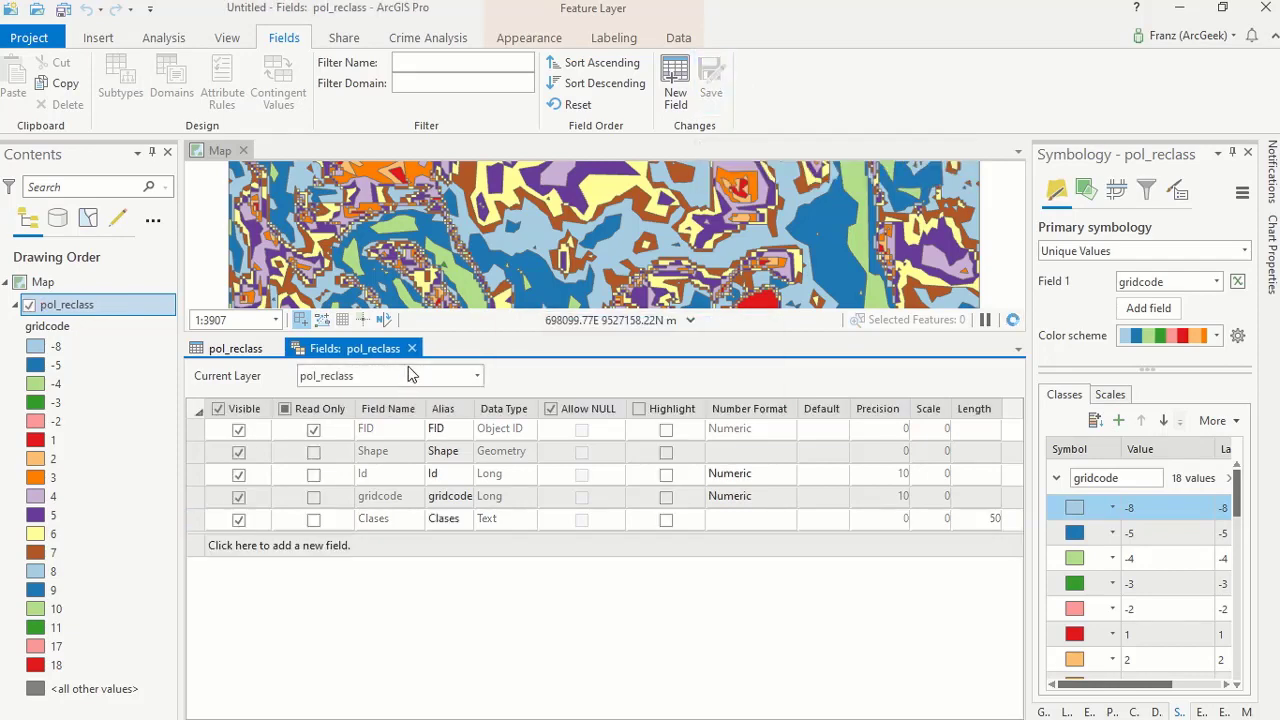
left_click(411, 348)
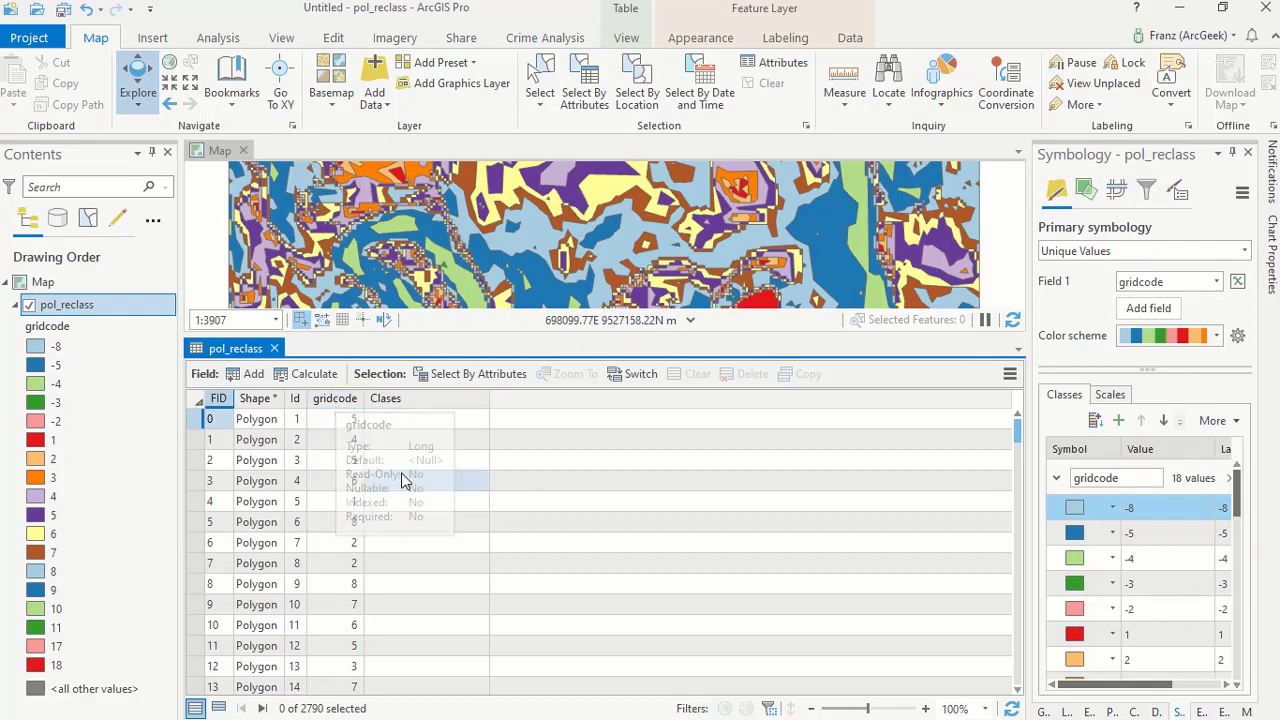
Start Calculate Field on the Clases column and enter the Python 3 expression TextValue(!gridcode!).
left_click(412, 402)
right_click(412, 403)
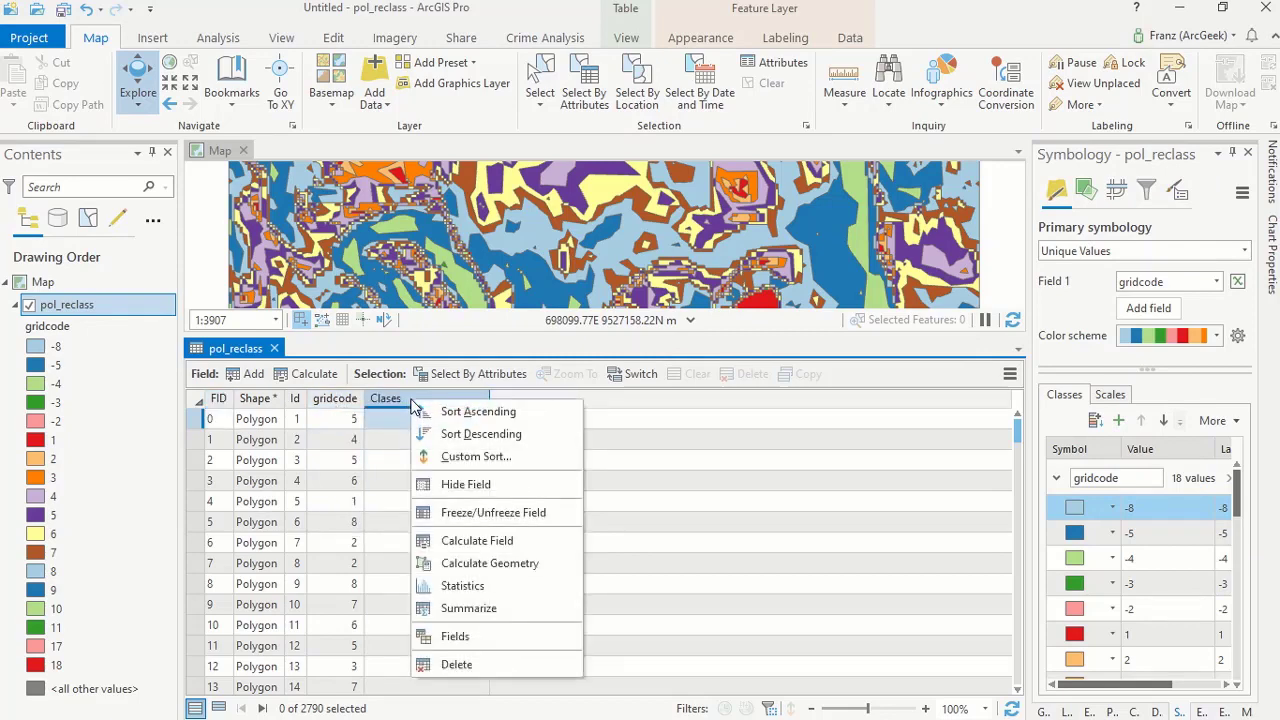
left_click(476, 541)
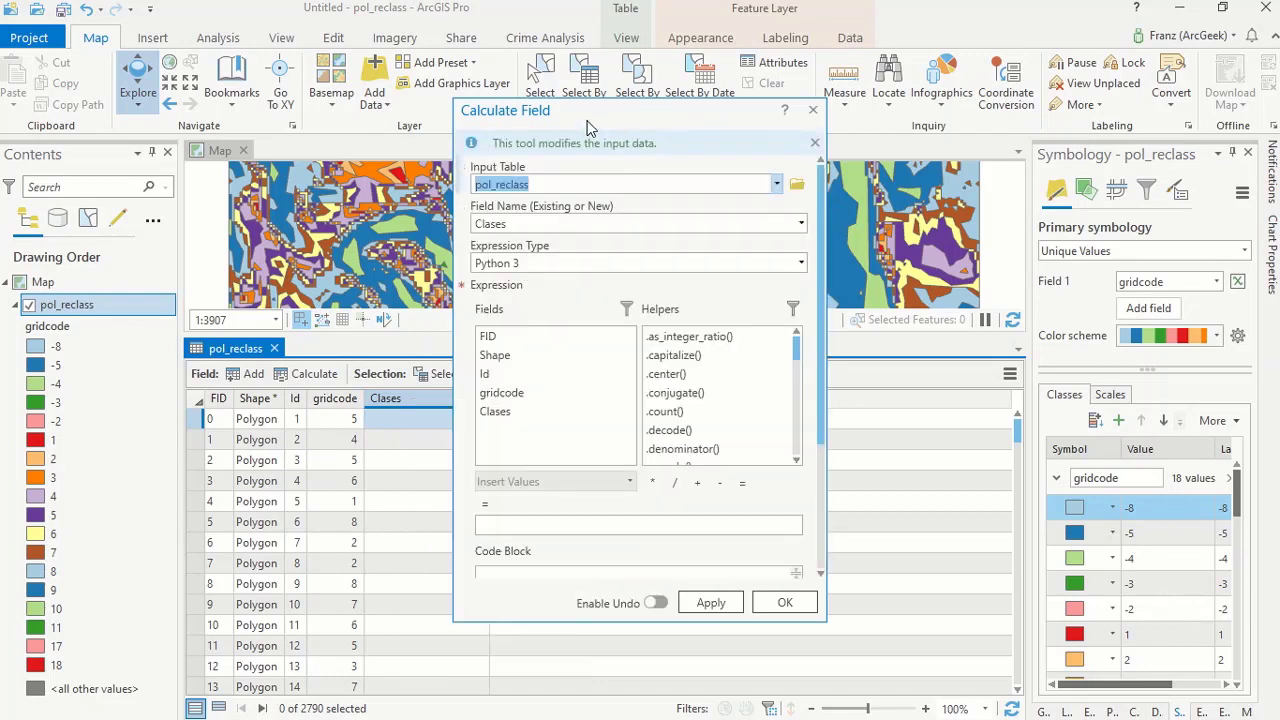
left_click_drag(590, 118, 657, 27)
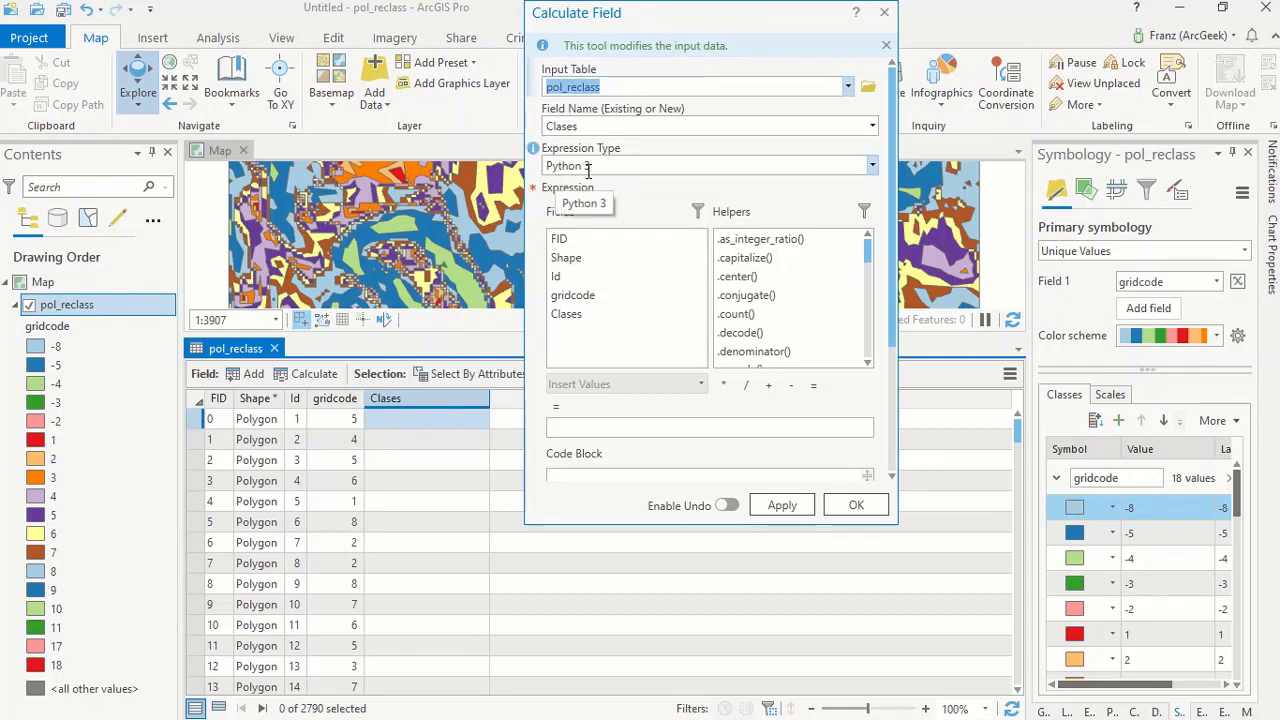
scroll(525, 371, "down", 3)
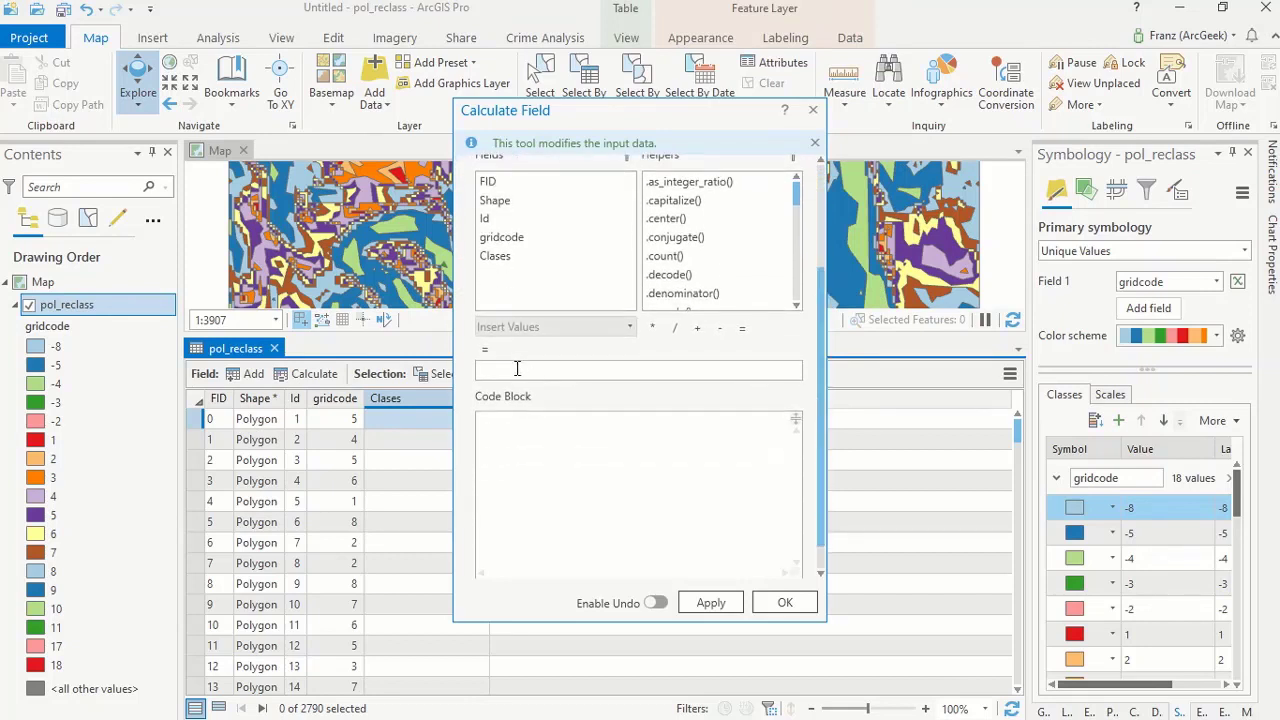
mouse_move(820, 336)
left_mouse_down()
mouse_move(820, 320)
mouse_move(822, 337)
left_mouse_up()
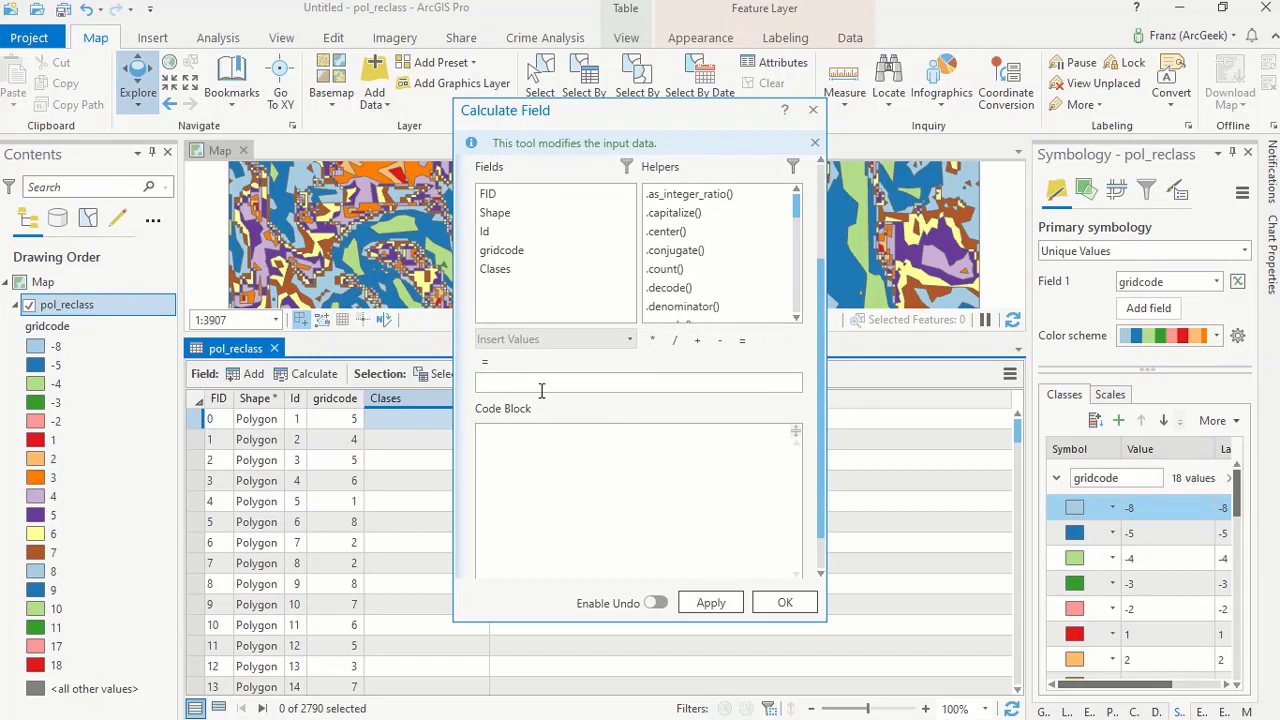
type("TextValue()")
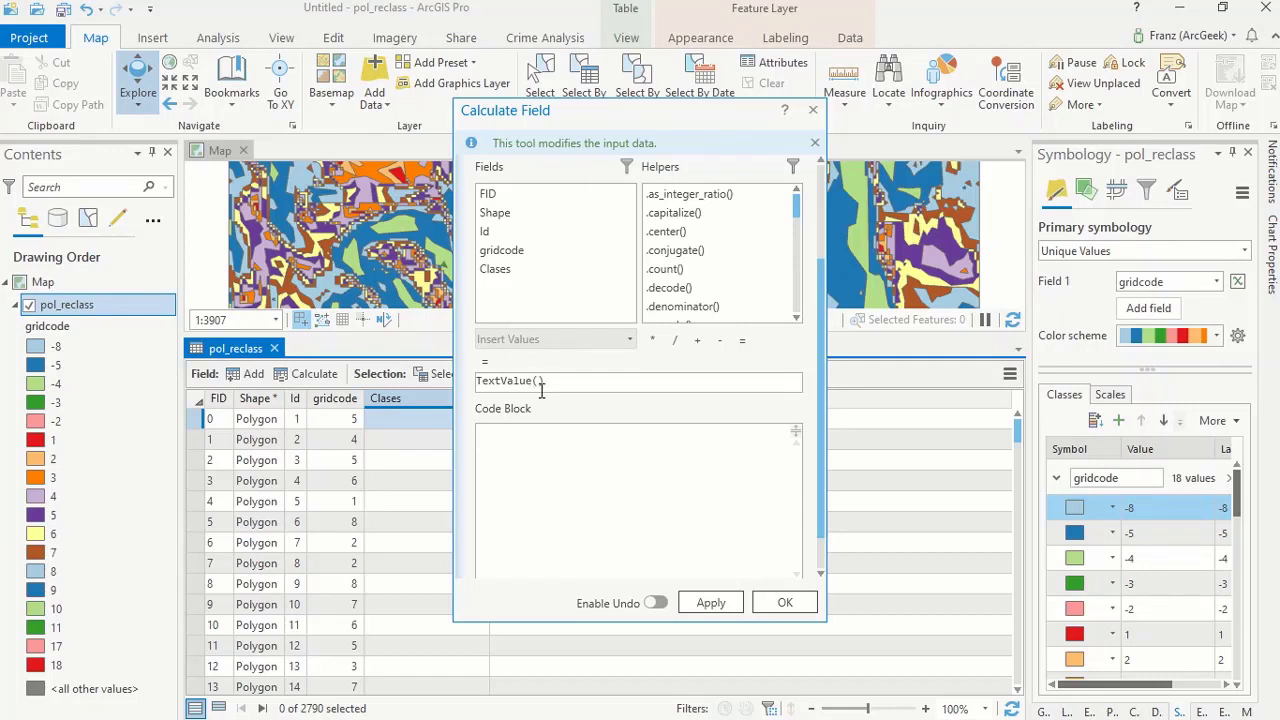
double_click(501, 252)
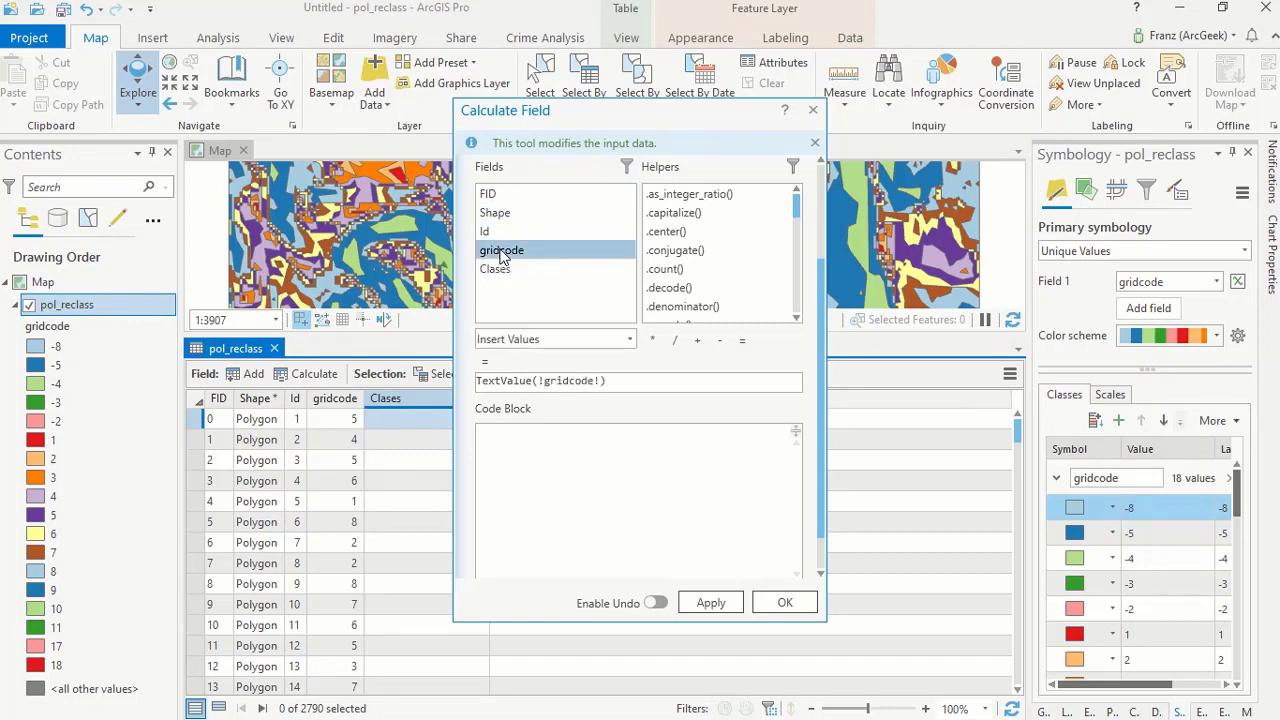
left_click(570, 381)
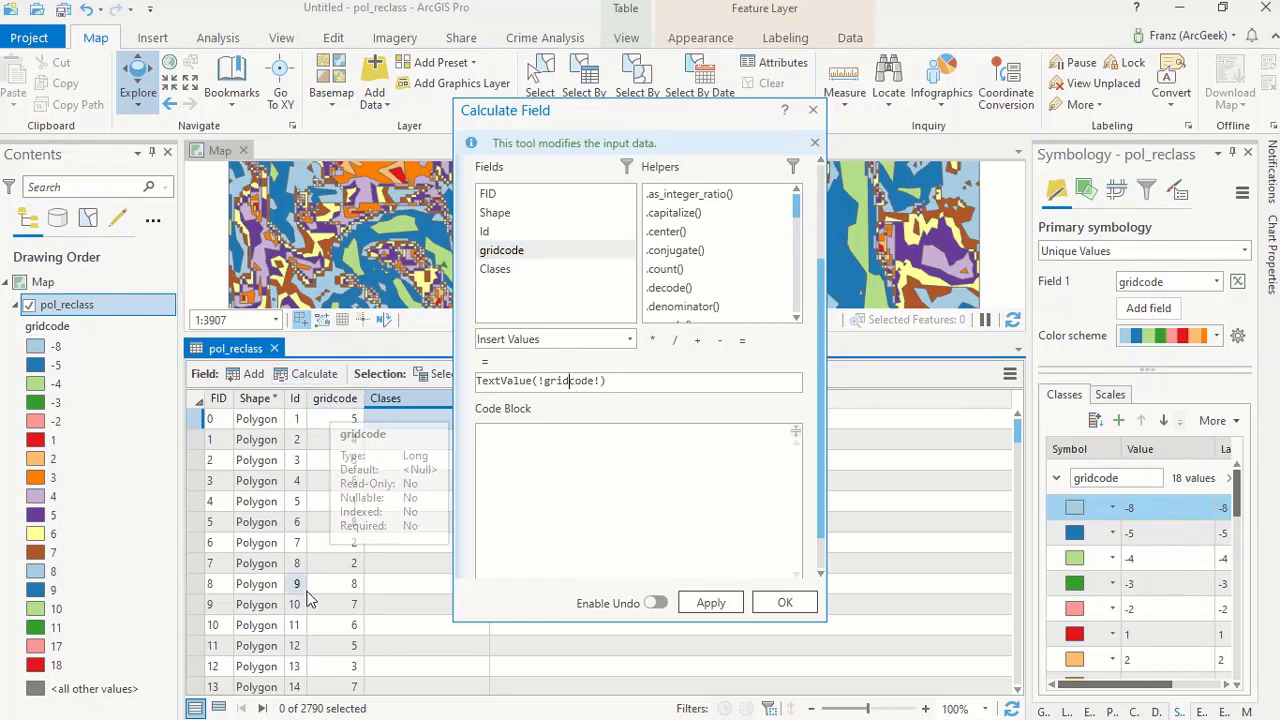
Begin the code block with the function definition def TextValue(FromCode):.
left_click(549, 455)
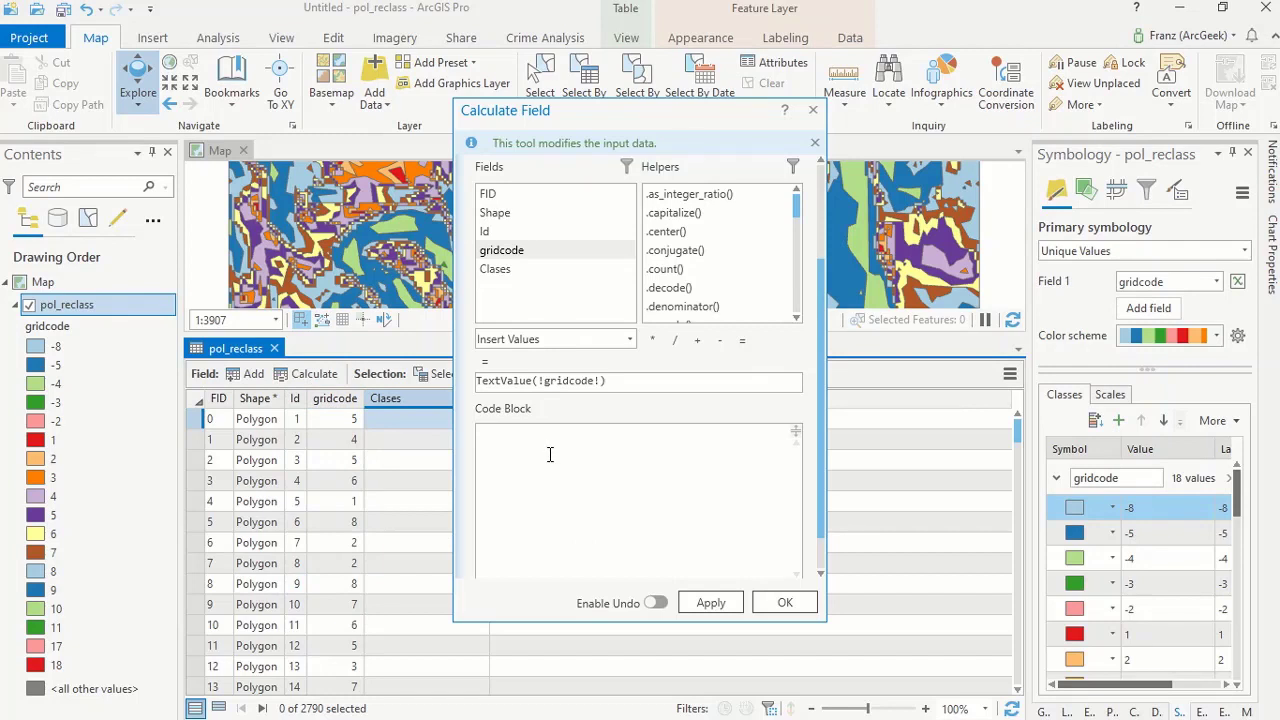
type("def")
type(" Text")
type("Value")
type("()")
type("From")
type("Code")
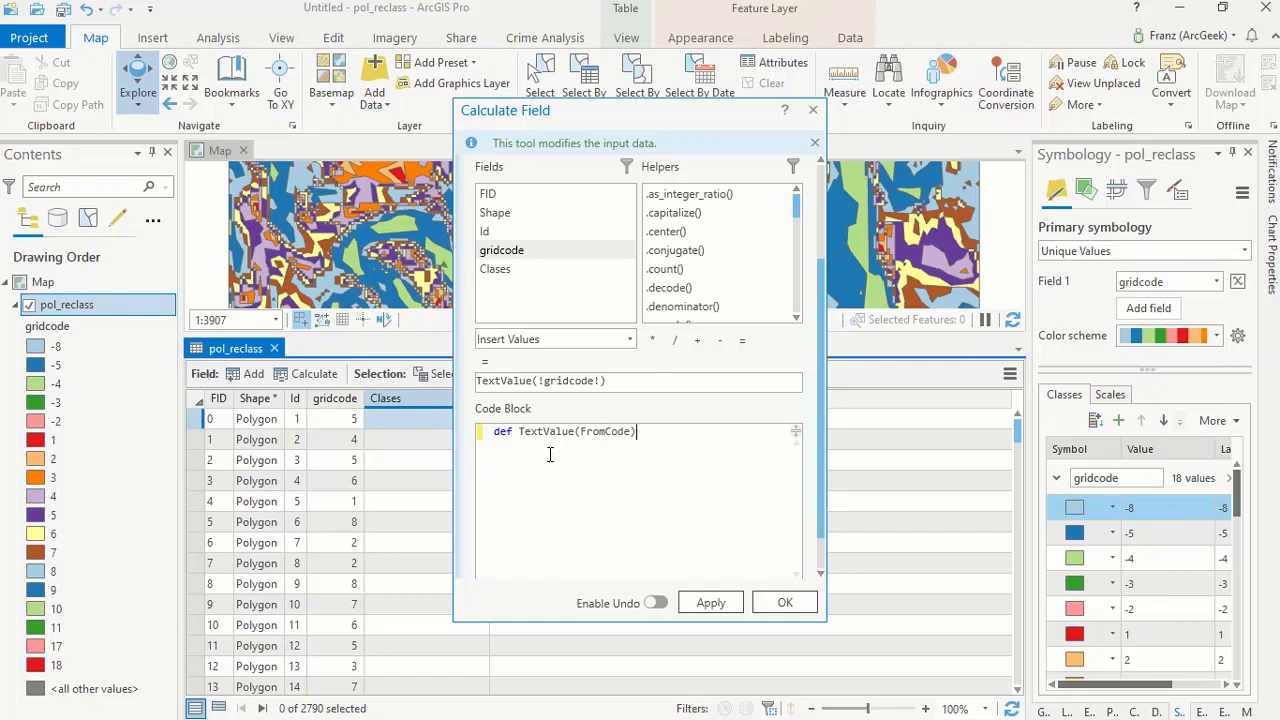
type(":")
key("Return")
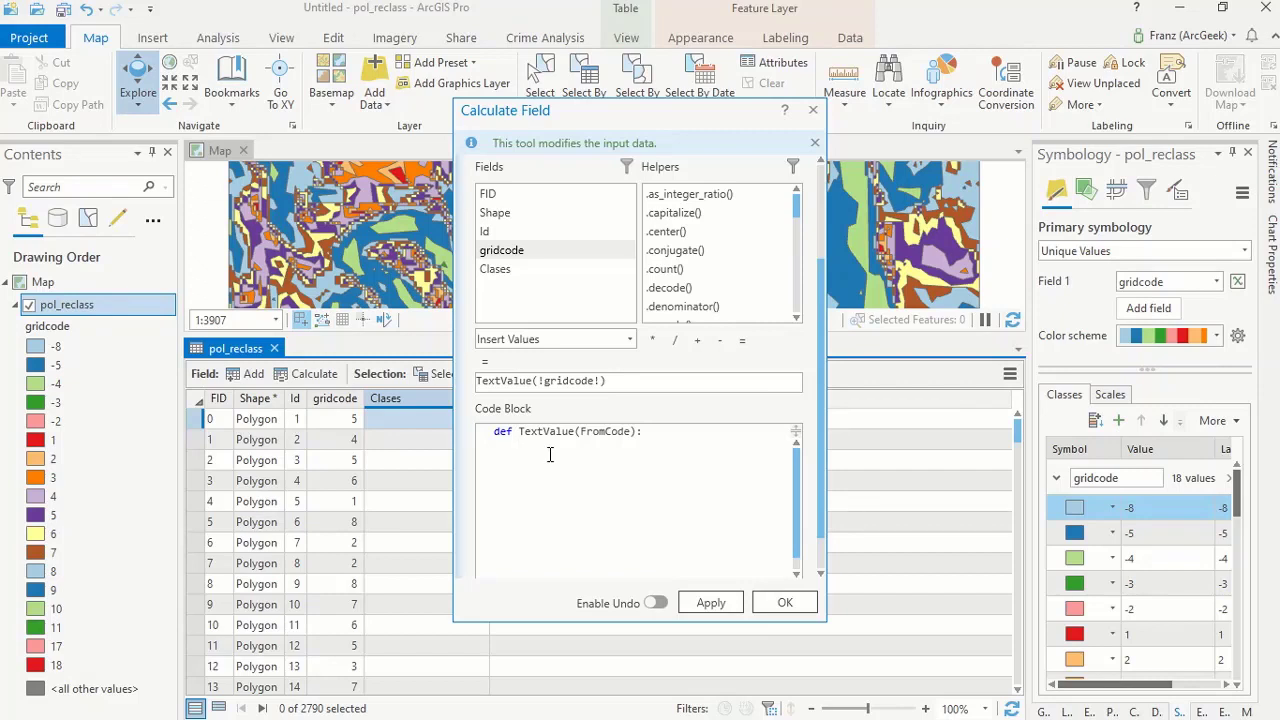
Add the condition if FromCode < 3: returning "Muy plano" to the function and try to apply the calculation.
type("if FromCode < 3:")
key("Return")
type("return")
type(" \"\"")
type("Muy plan")
type("o")
left_click(712, 604)
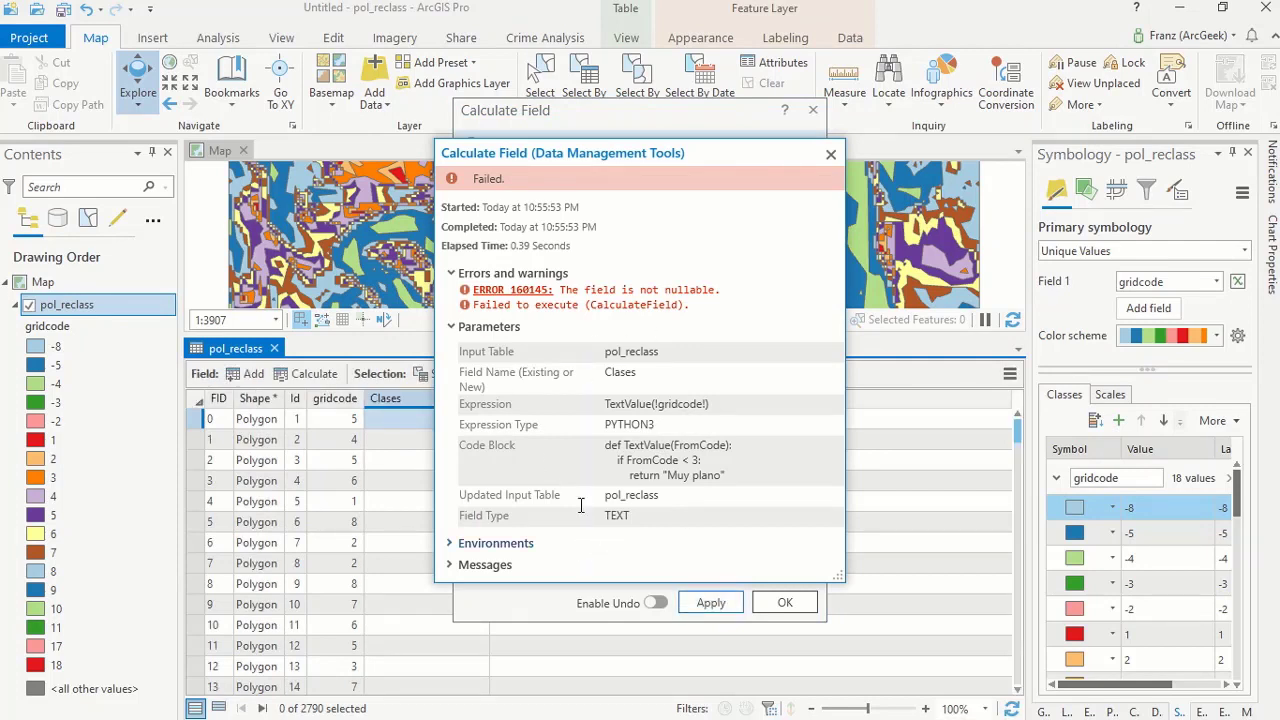
left_click(830, 155)
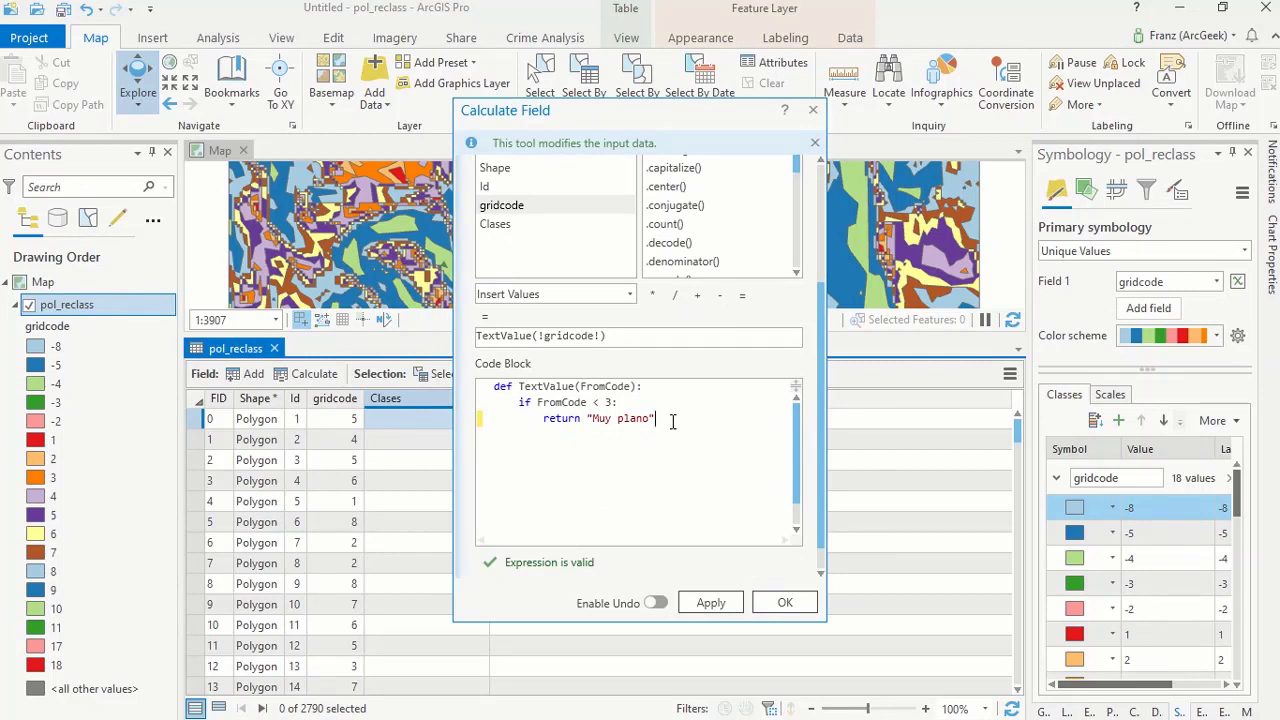
Add an else branch returning "NoData", validate the expression and apply the calculation to the table.
key("Return")
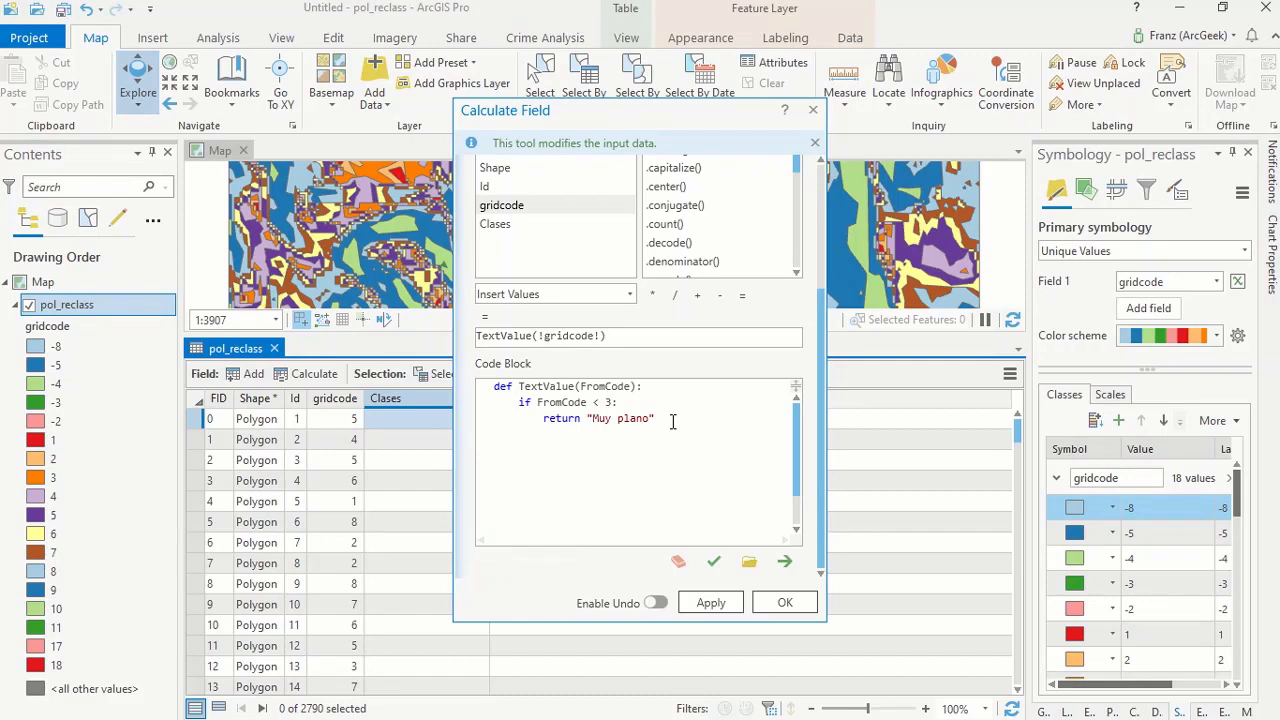
type("else:")
key("Return")
type("return")
type(" \"\"")
type("NoData")
left_click(714, 564)
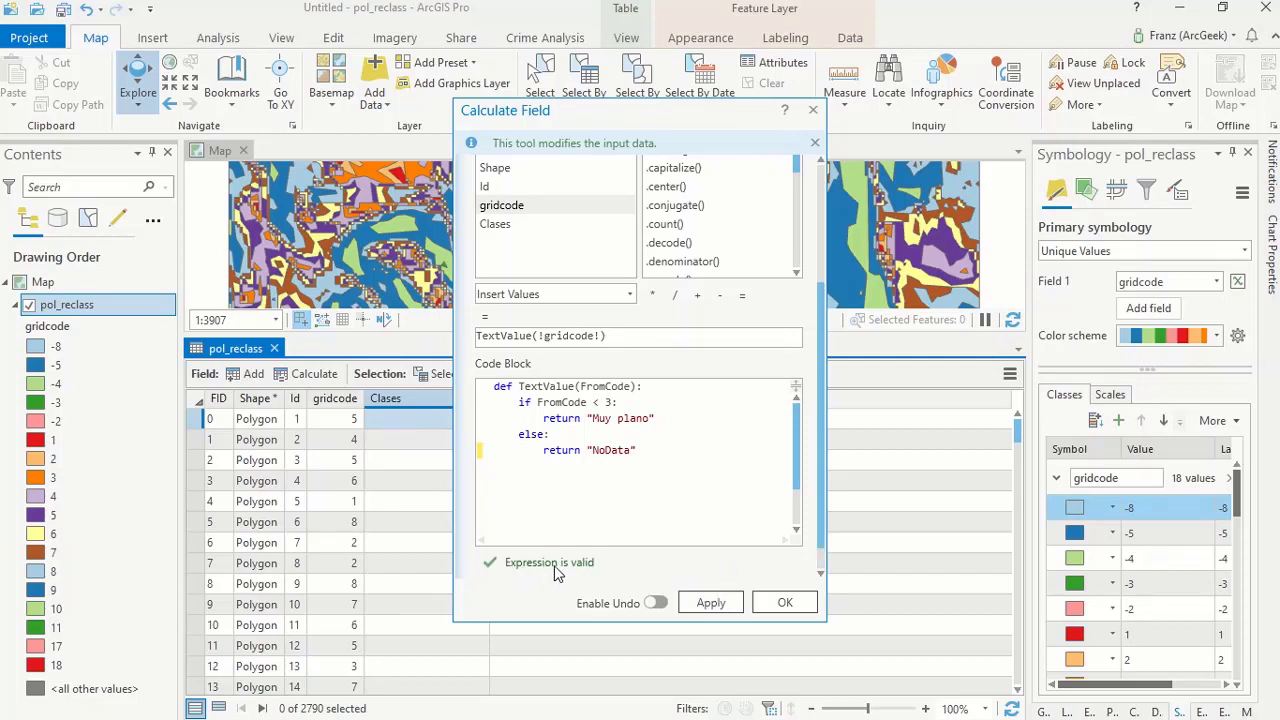
left_click(712, 603)
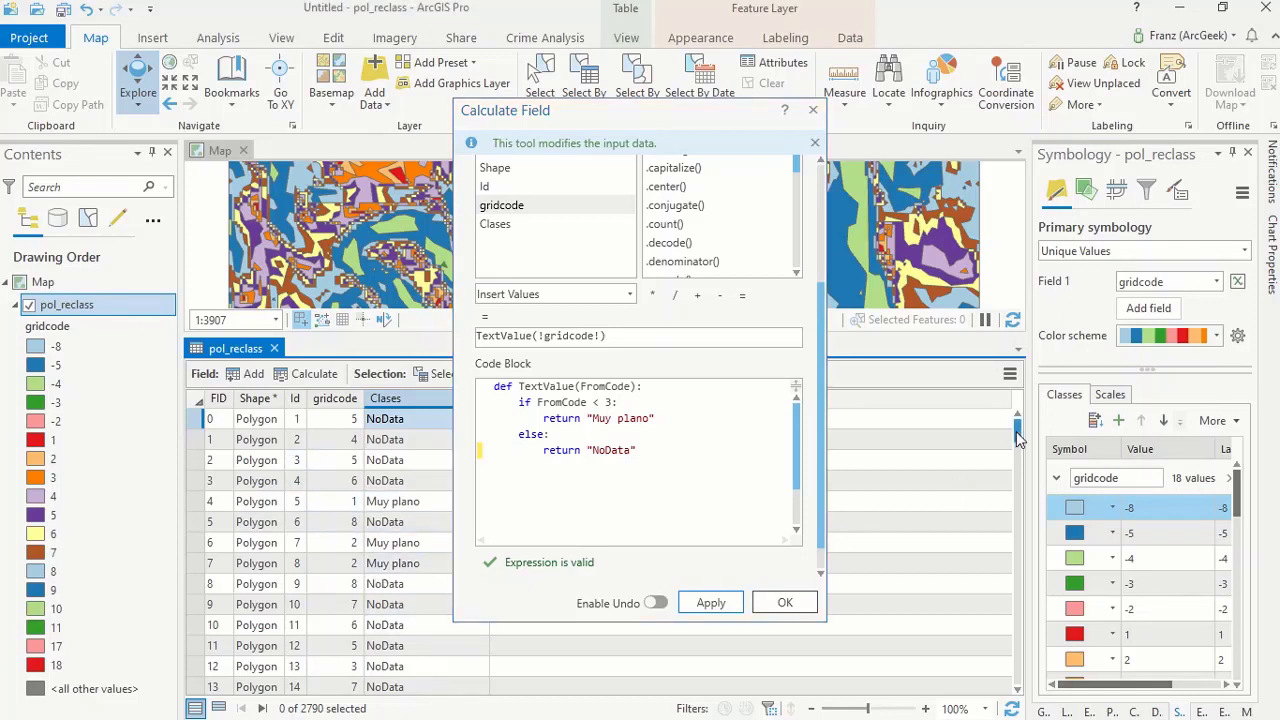
left_click_drag(1016, 430, 1014, 514)
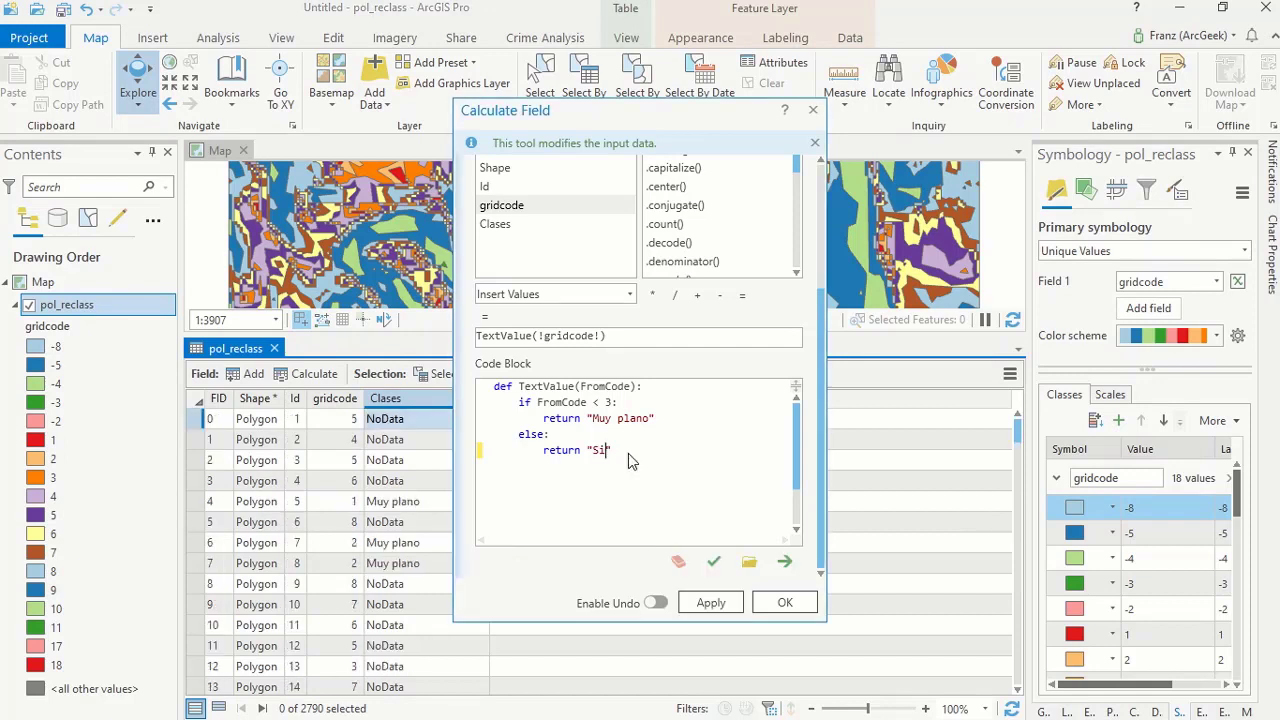
Change the else branch's return value to "Desconocido" and apply the calculation.
key("BackSpace")
type("Desconocido")
left_click(712, 602)
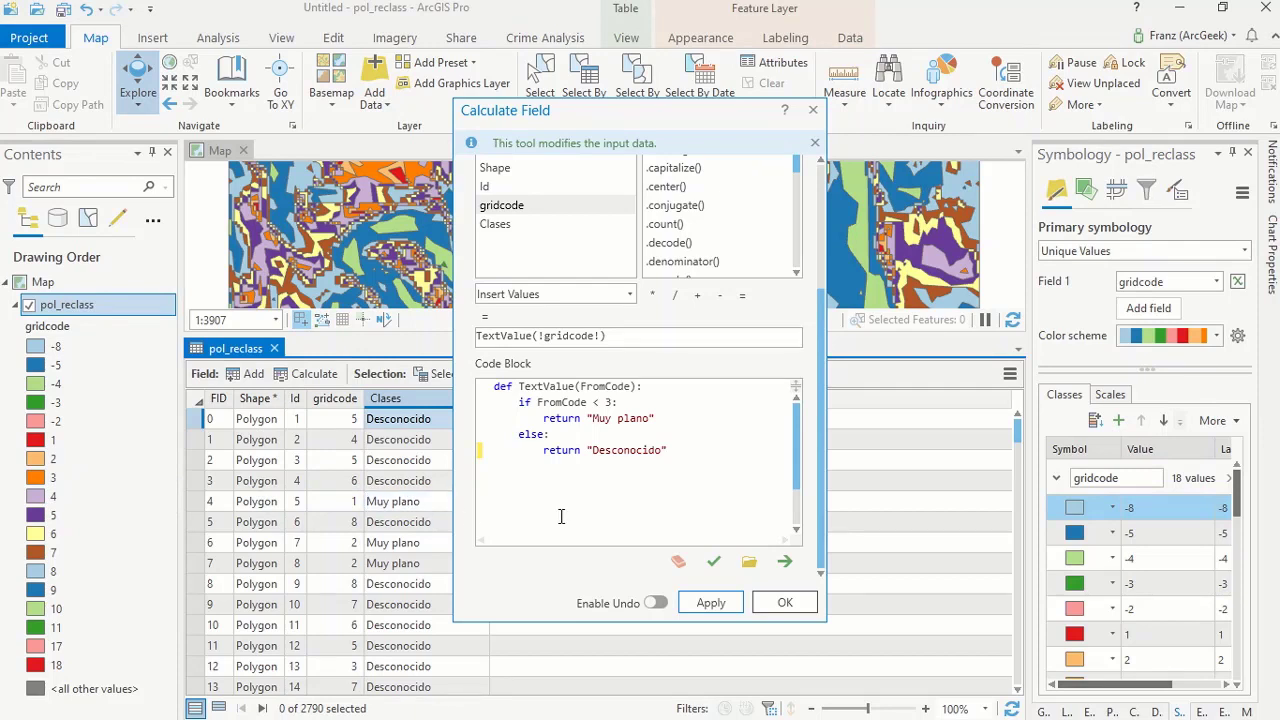
Insert elif FromCode == 3: returning "Plano" before the else branch and apply the calculation.
left_click_drag(518, 402, 663, 418)
left_click(662, 420)
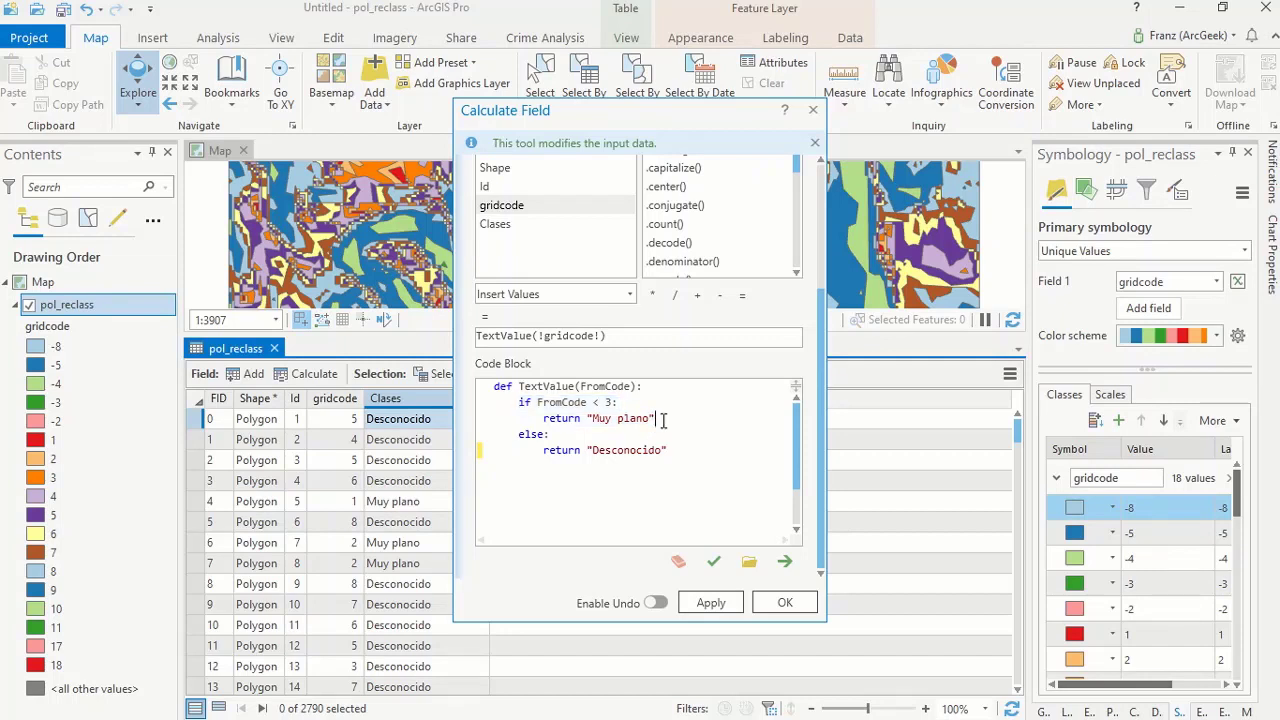
key("Return")
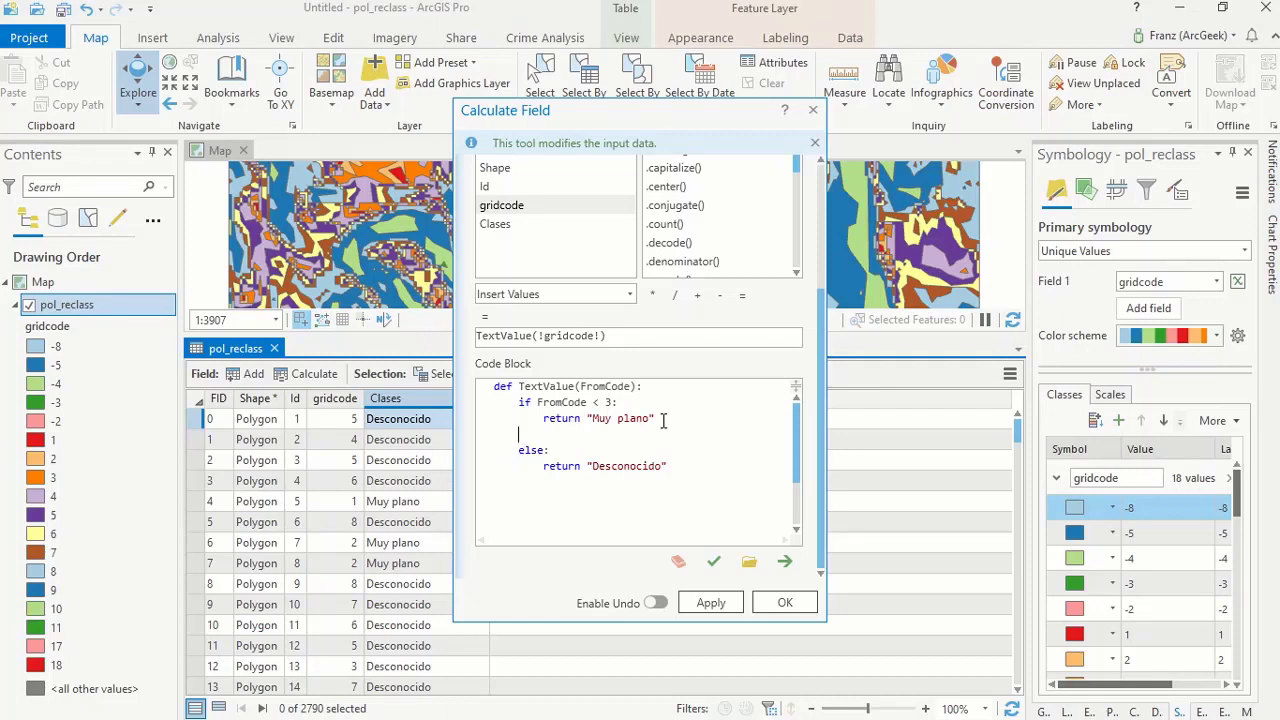
type("elif FromCode")
type("== 3:")
key("Return")
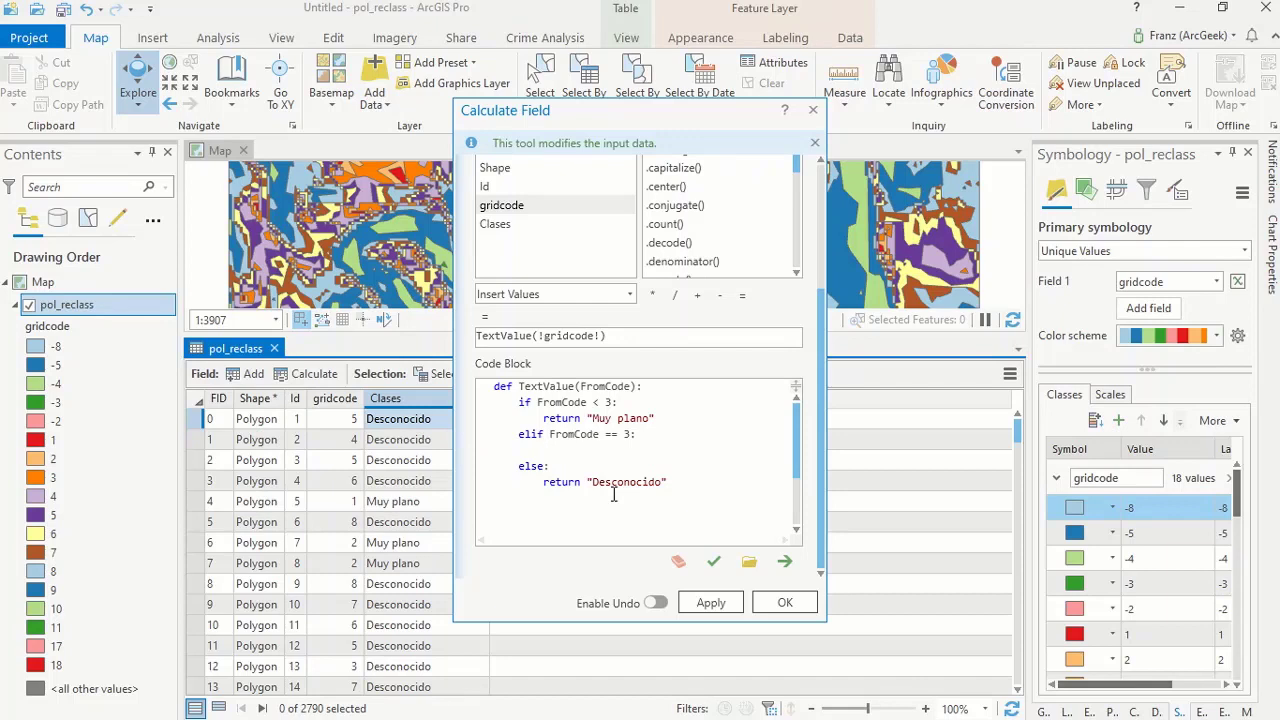
type("return \"Plano")
left_click(710, 603)
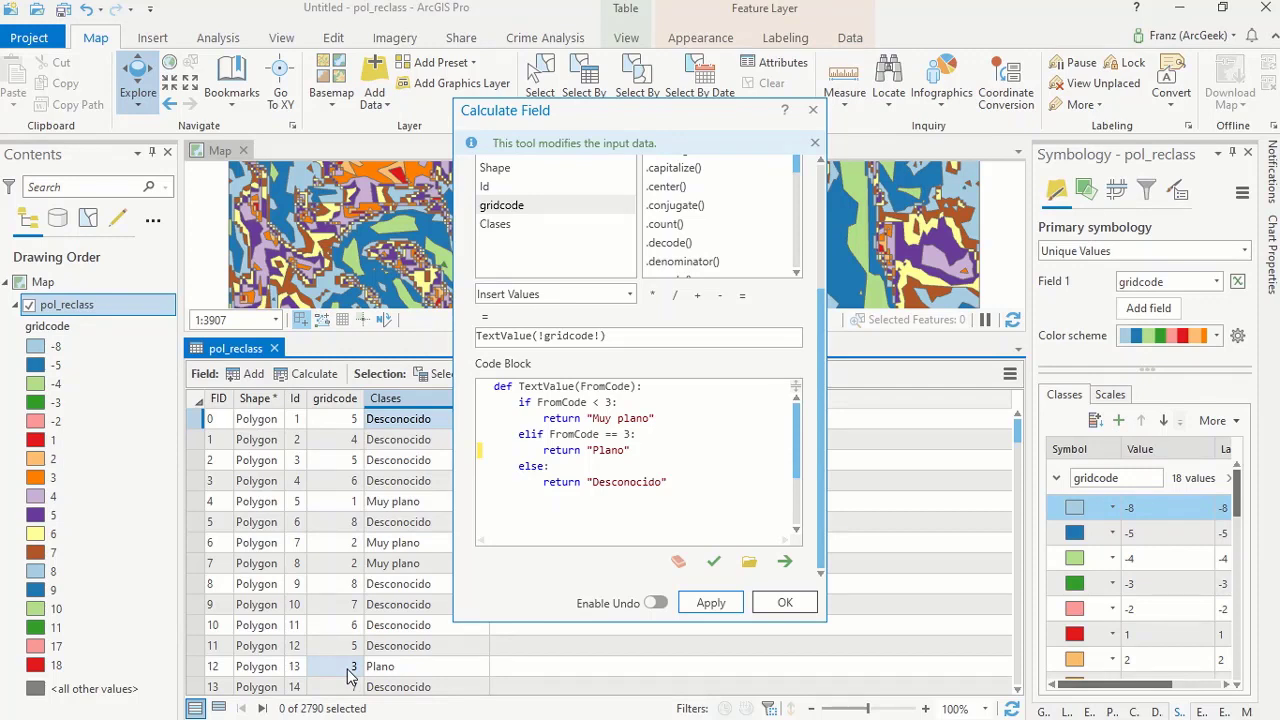
Insert the condition elif FromCode > 3 and FromCode < 7: before the else branch of the TextValue function.
left_click(645, 451)
key("Return")
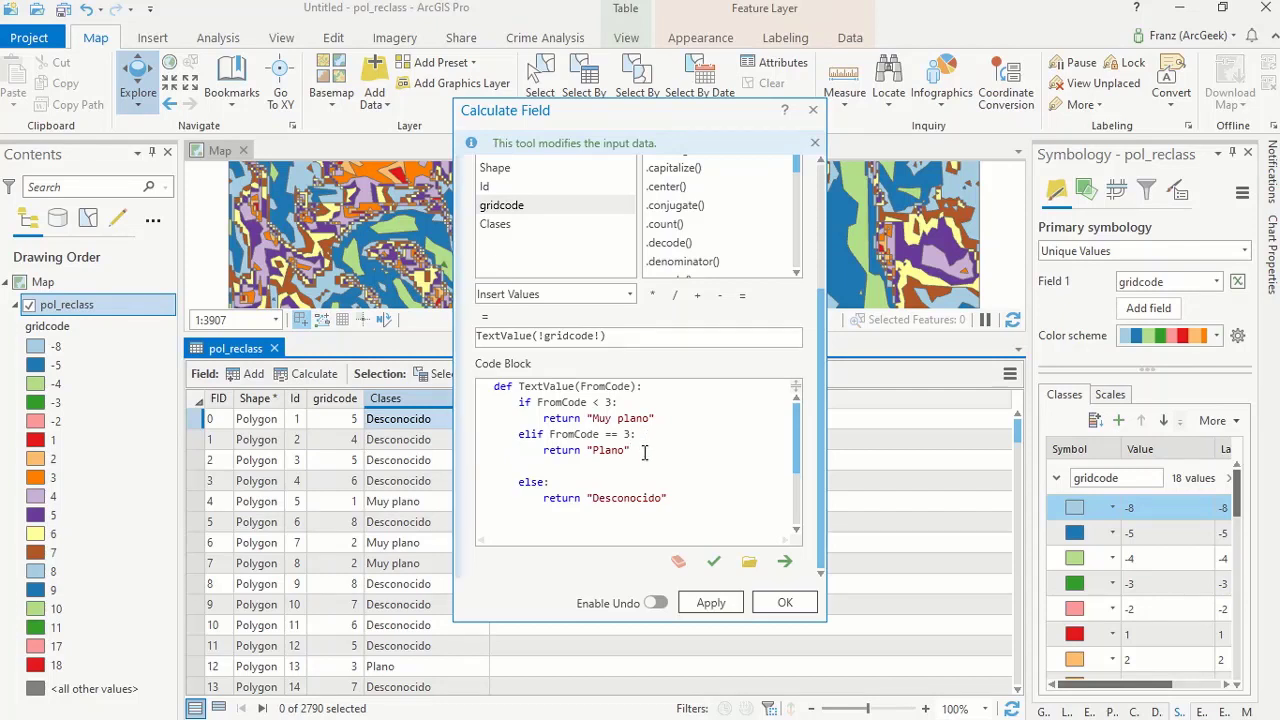
type("elif FromCode")
type("> 3")
double_click(618, 467)
left_click(628, 467)
type("and")
type(" From")
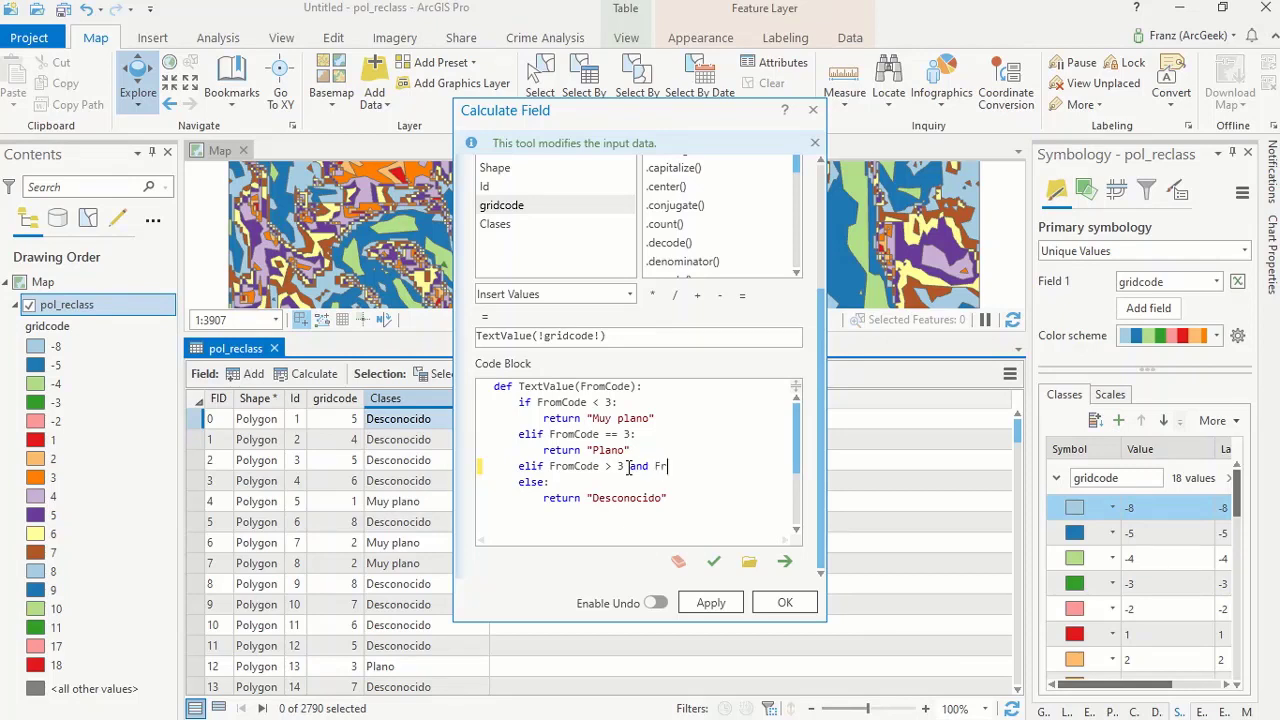
type("Code <7")
key("BackSpace")
type("7:")
key("Return")
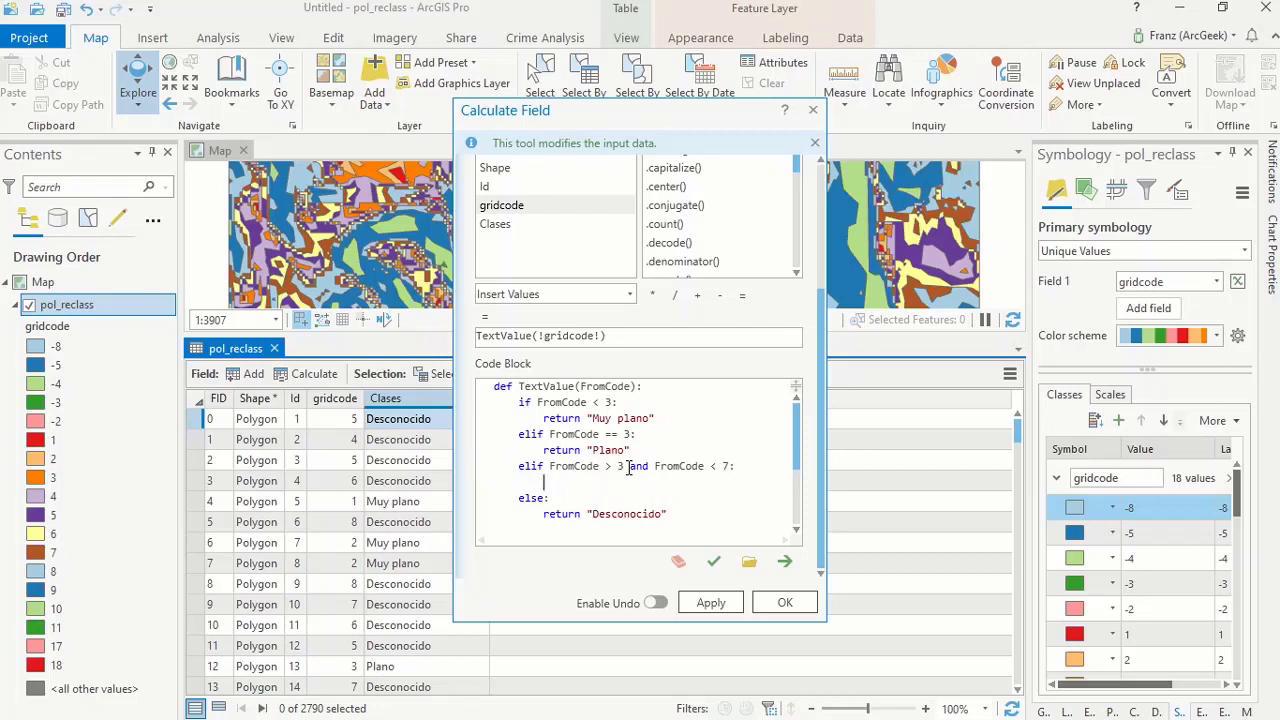
Make the new condition return "Ondulado" and apply the calculation.
type("return \"\"")
key("Left")
type("ndulado")
left_click(725, 606)
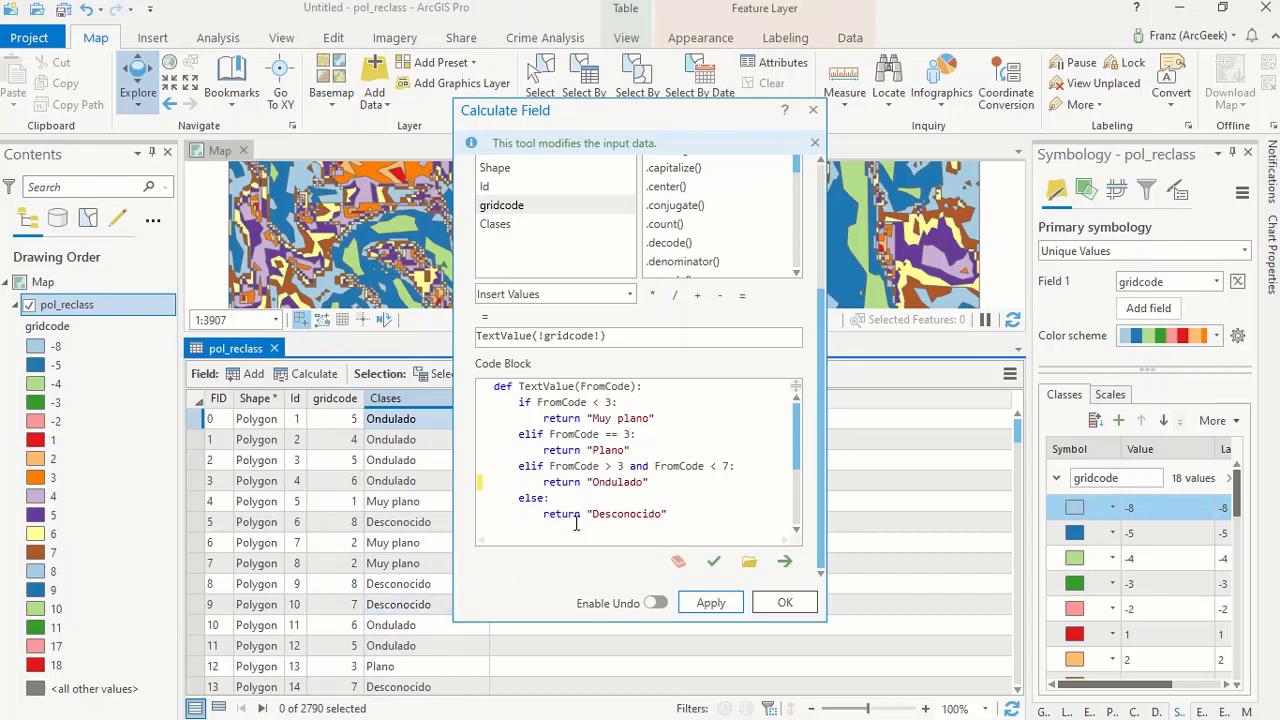
Insert elif FromCode == 7: returning "Fuertemente ondulado" before the else branch and apply the calculation.
left_click(662, 486)
key("Return")
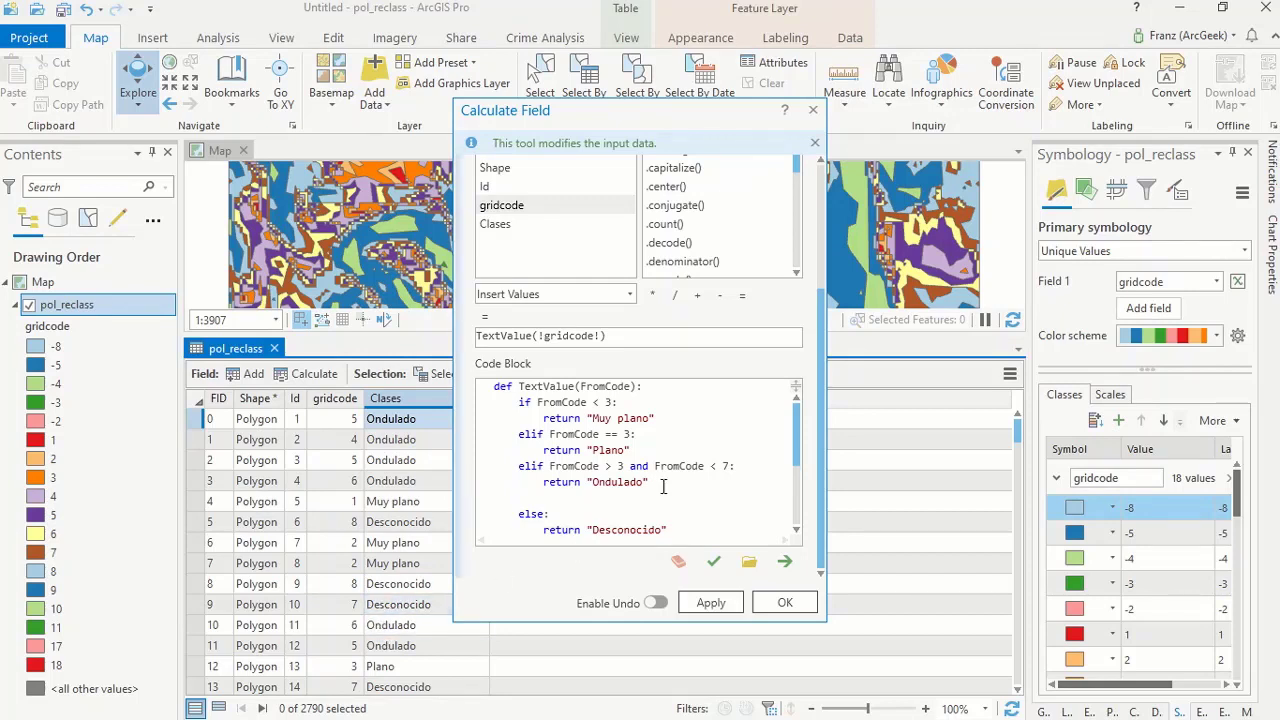
type("elif FromCode == 7:")
key("Return")
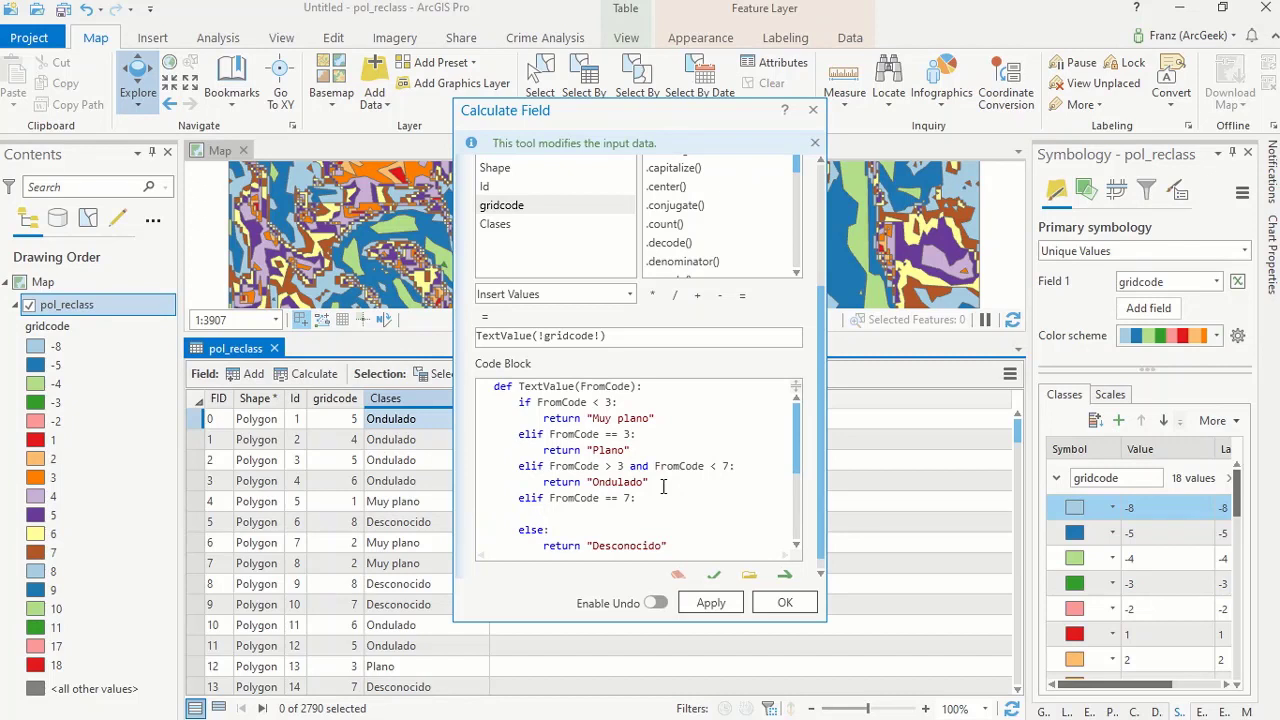
type("return")
type("\"Fuertemente ondulado\"")
left_click(724, 604)
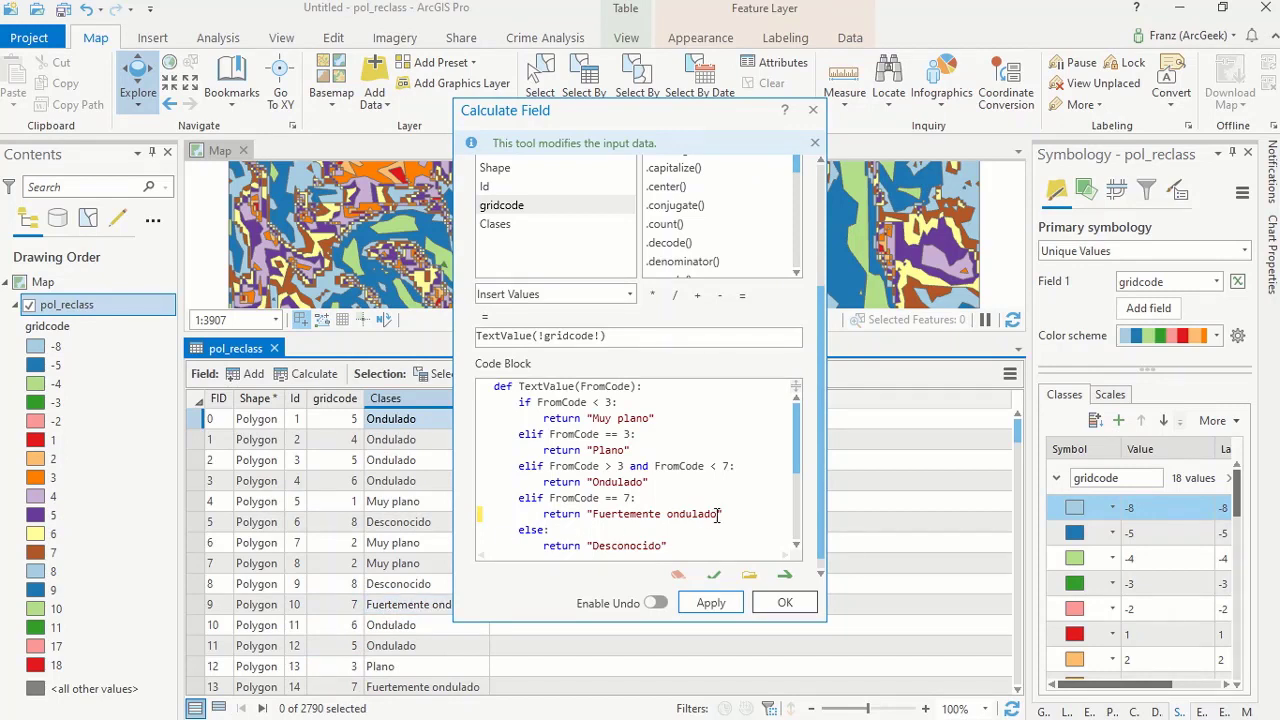
Insert elif FromCode > 7 and FromCode < 11: returning "Montañoso" before the else branch and apply the calculation.
left_click(731, 514)
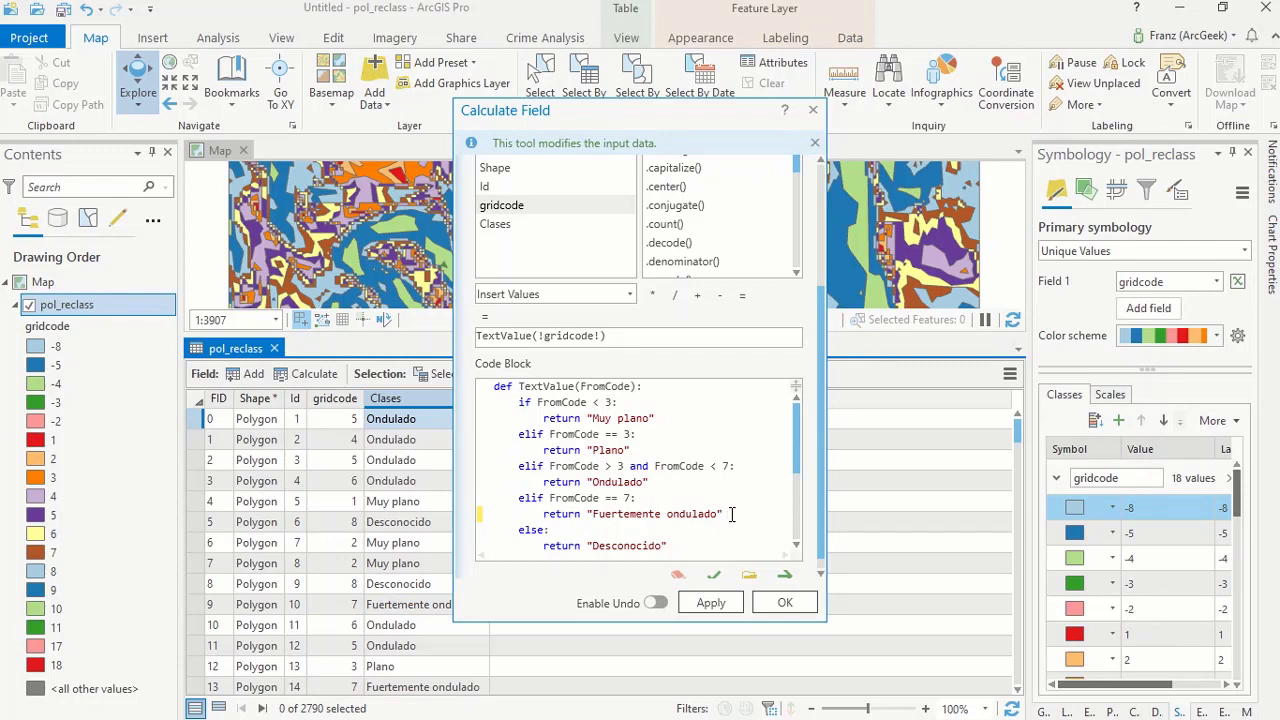
key("Return")
type("elif")
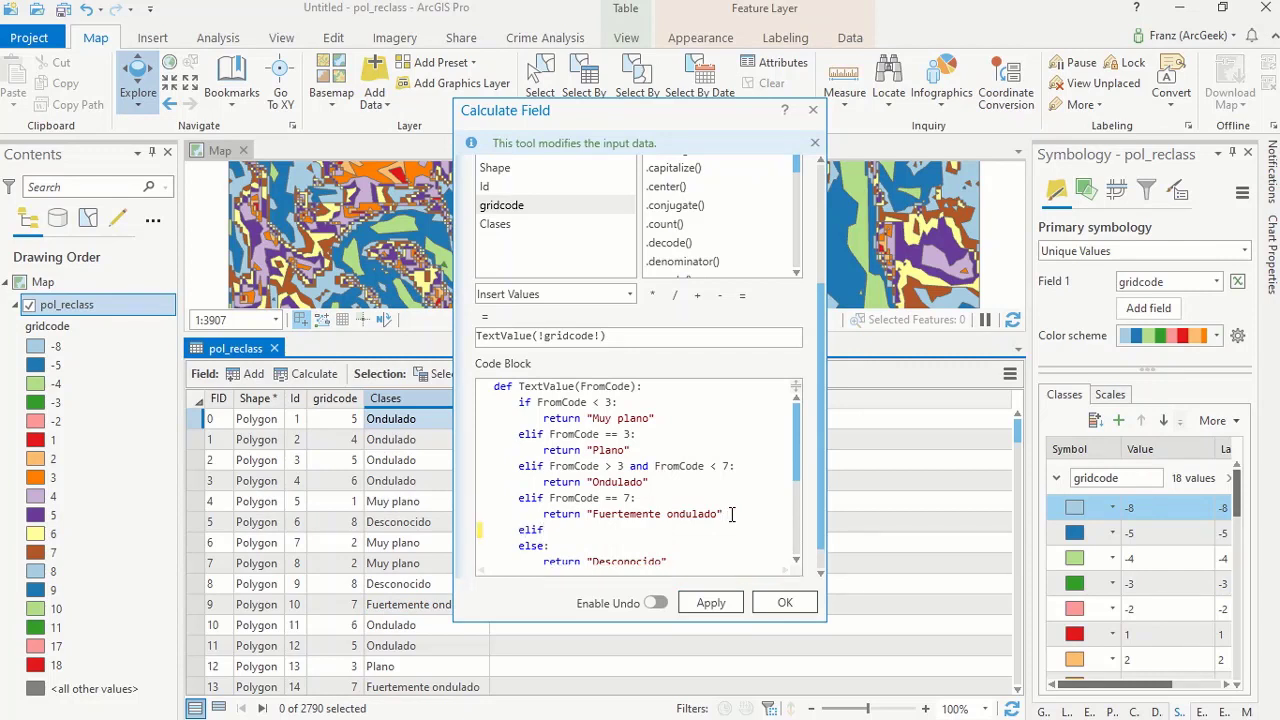
type(" FromCode > 7")
type("and FromCod")
type("e < 11:")
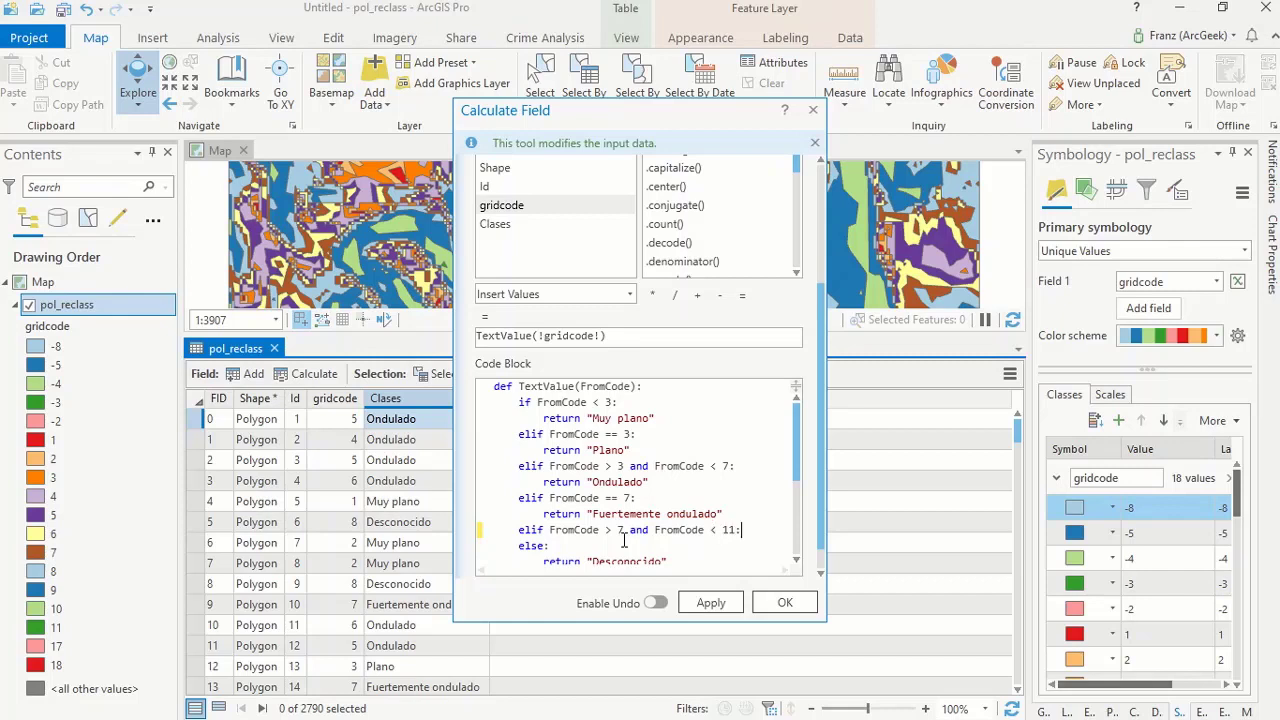
key("Return")
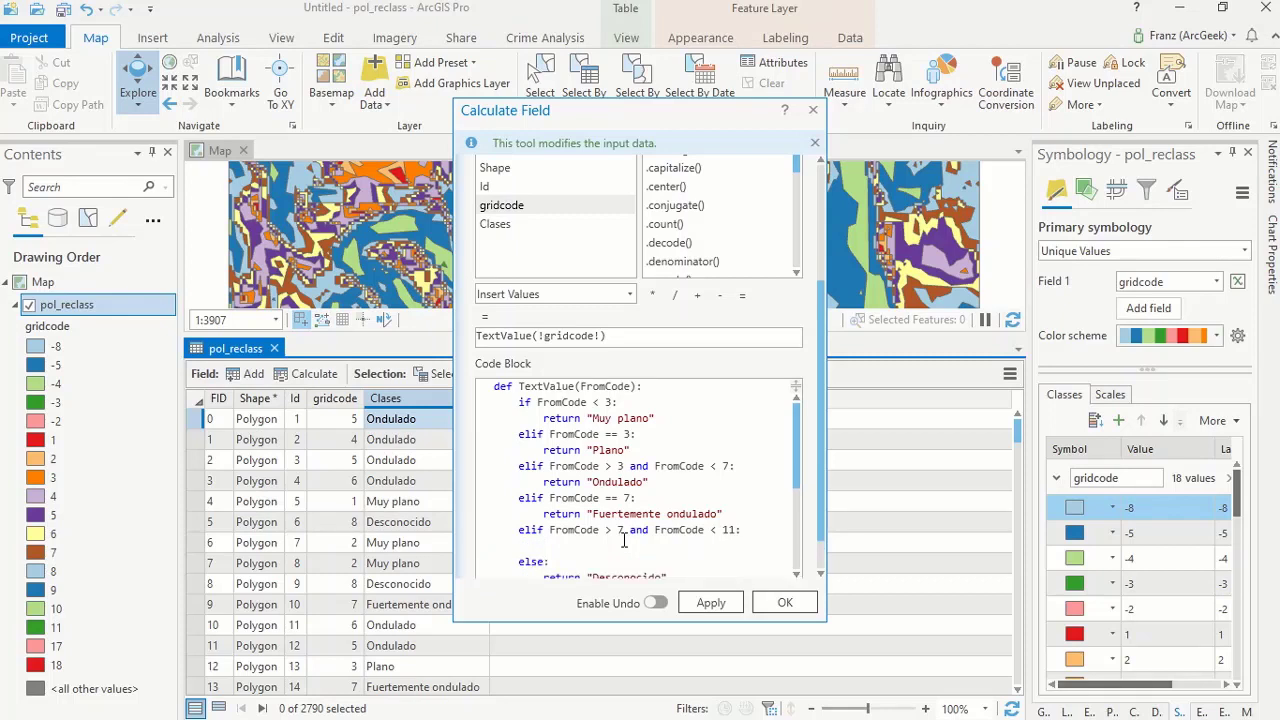
type("return")
type("Montañoso")
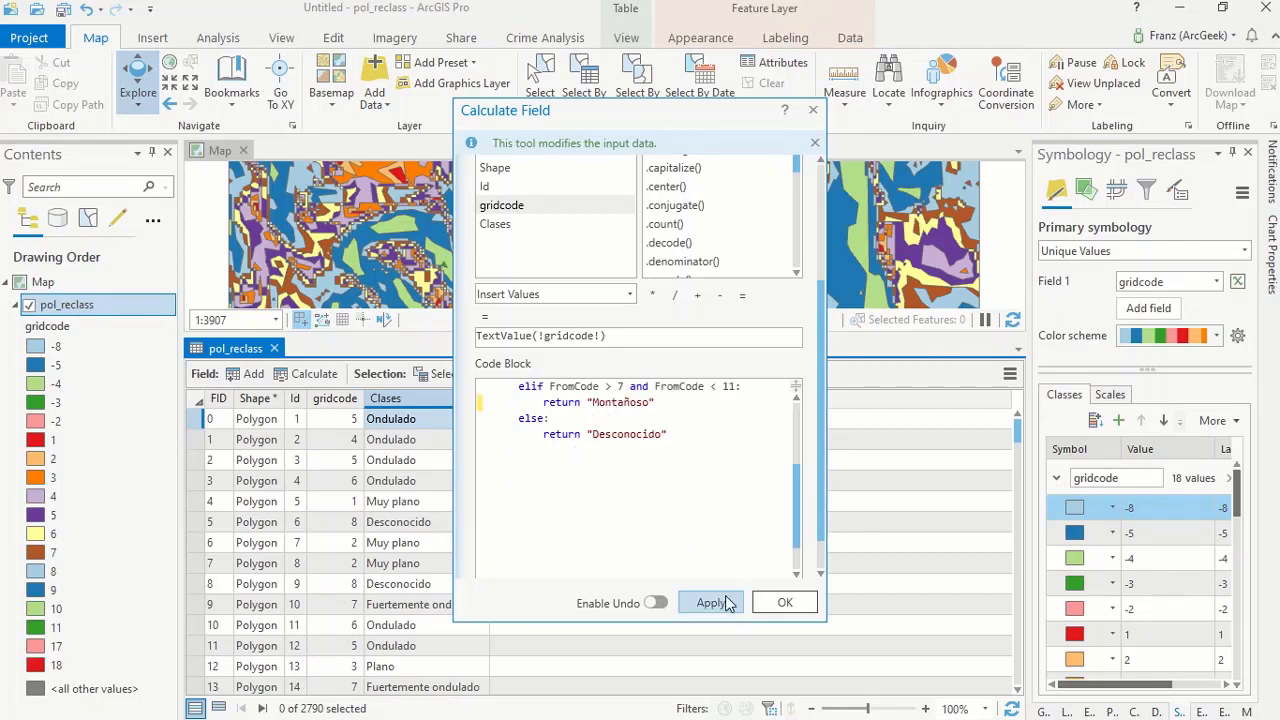
left_click(722, 603)
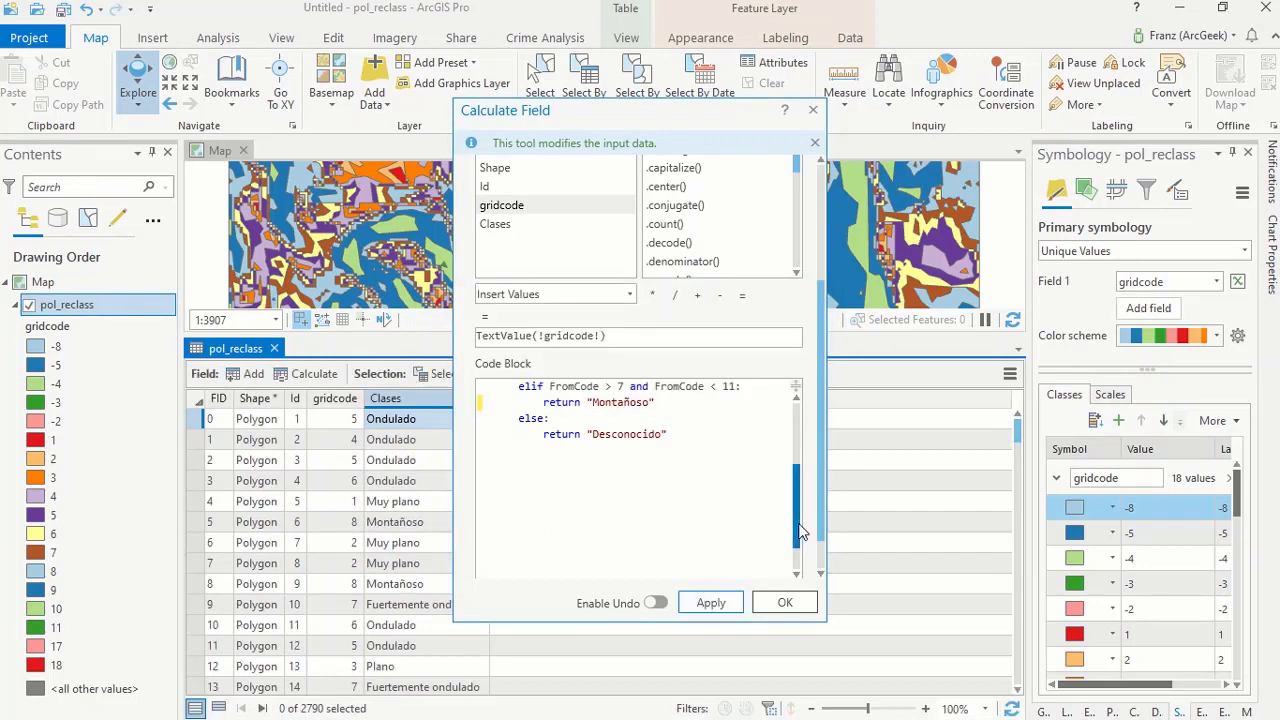
Symbolize the pol_reclass layer by unique values of the Clases field and close the Calculate Field dialog.
scroll(793, 580, "down", 1)
left_click_drag(791, 574, 798, 398)
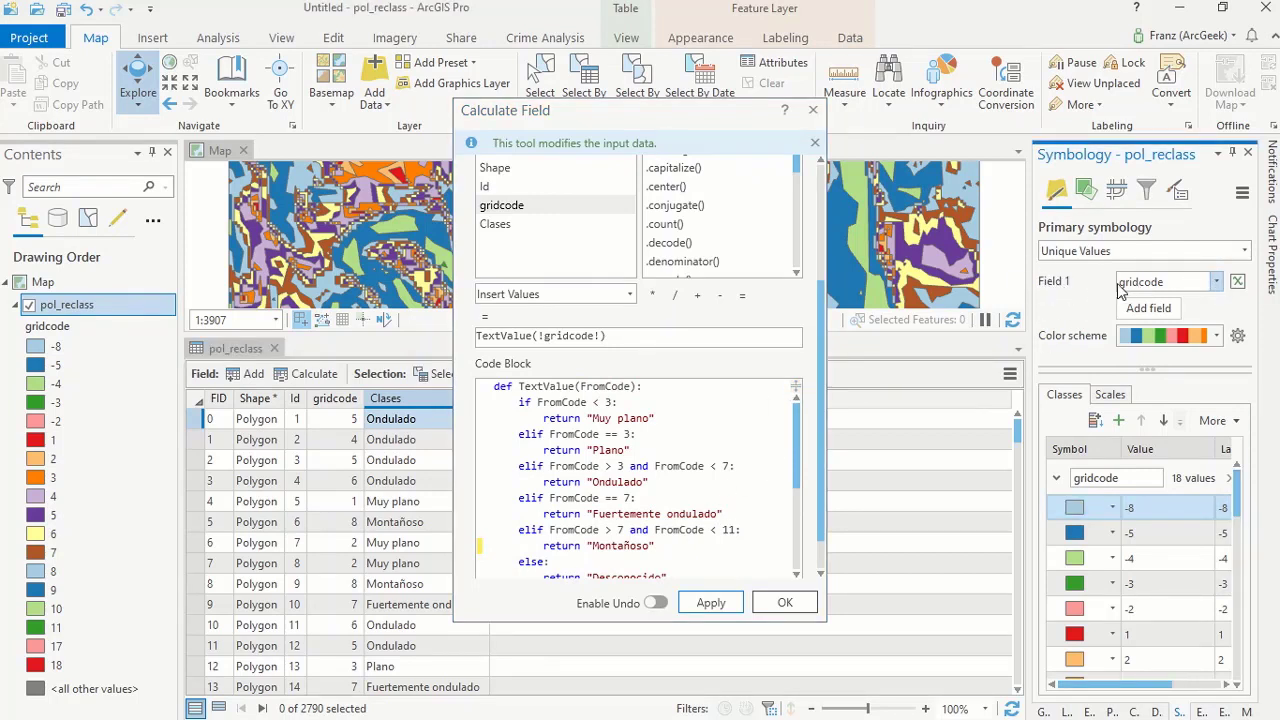
left_click(1216, 282)
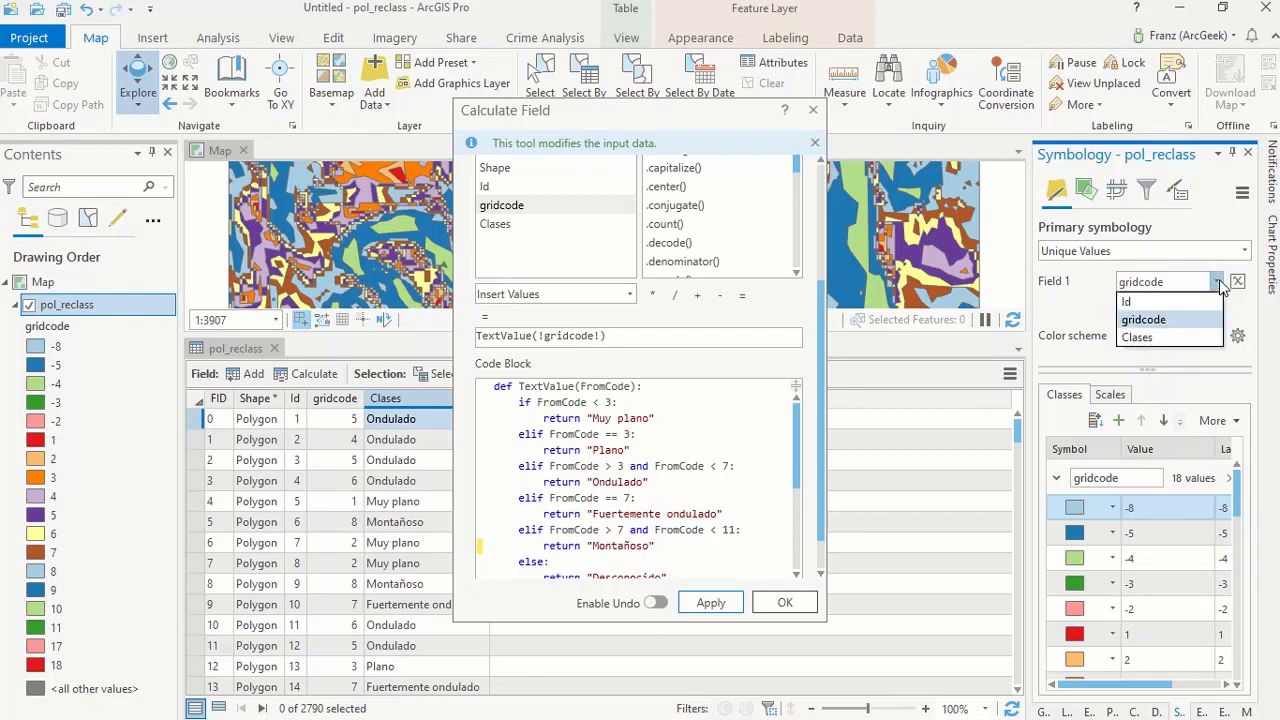
left_click(1138, 337)
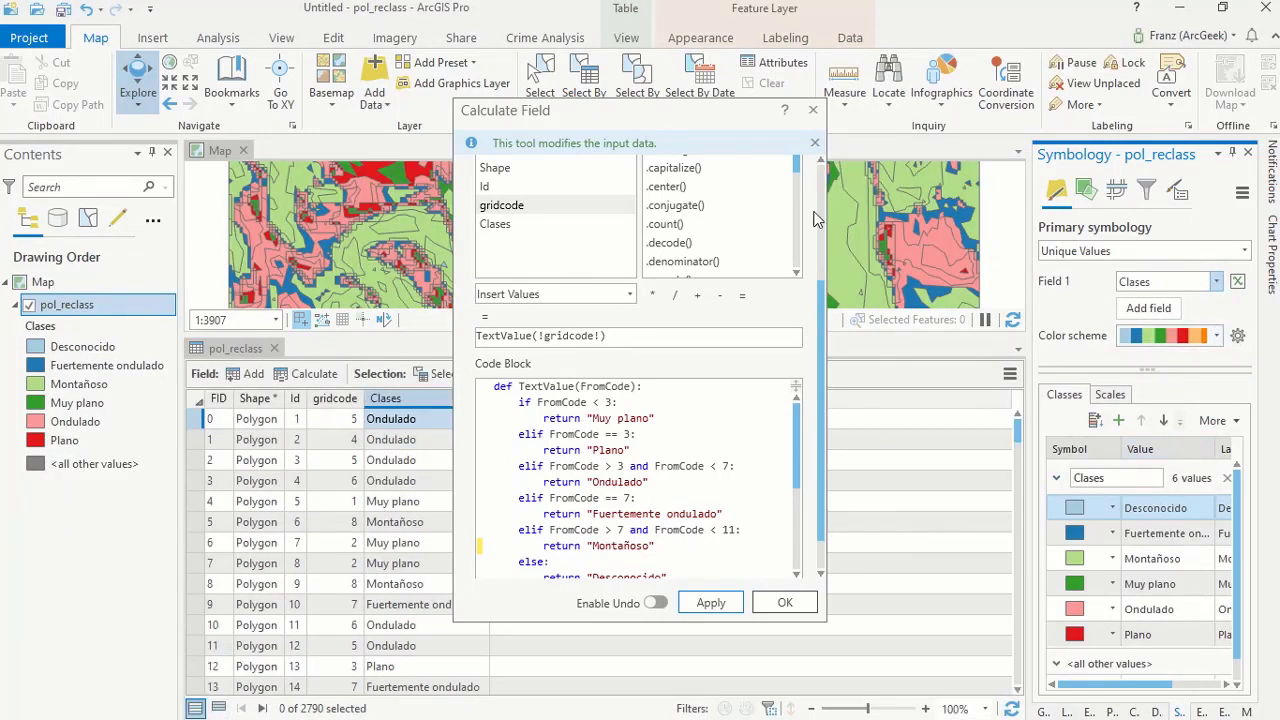
left_click(813, 110)
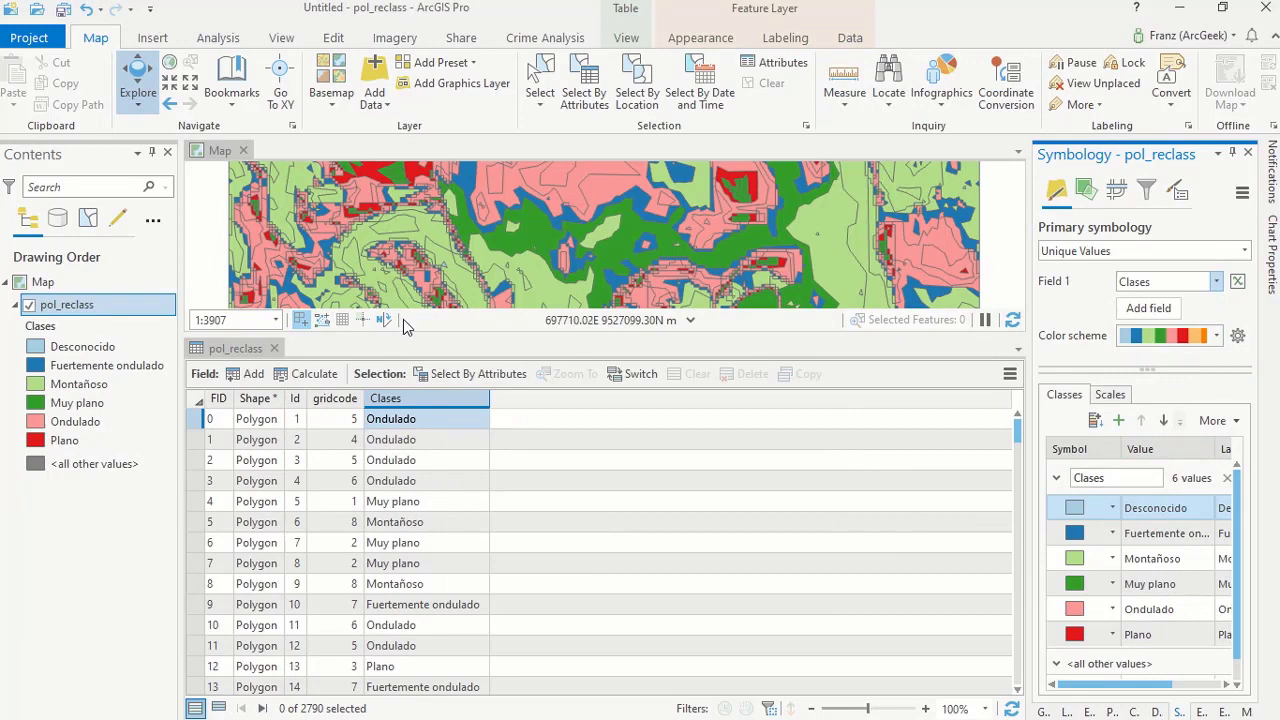
left_click(274, 348)
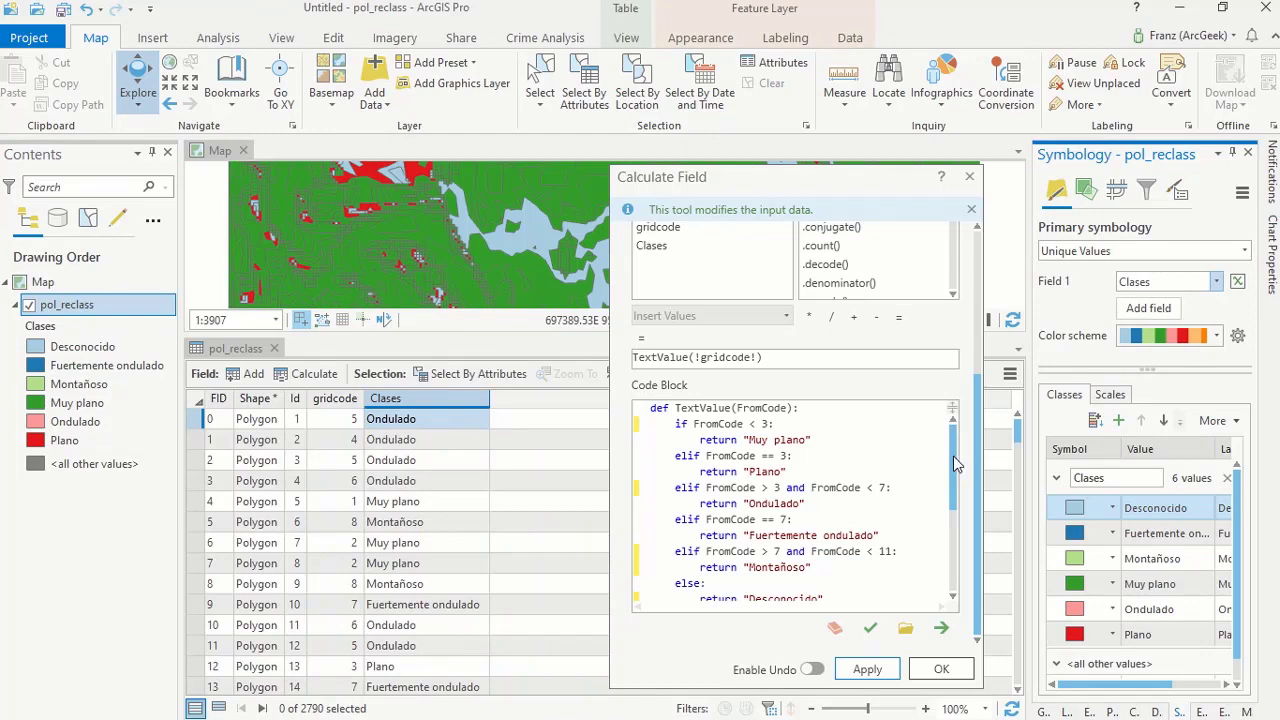
Export the Calculate Field expression as a CAL file named TextValue in the Temp folder of drive D.
mouse_move(958, 466)
left_mouse_down()
mouse_move(951, 549)
mouse_move(951, 468)
left_mouse_up()
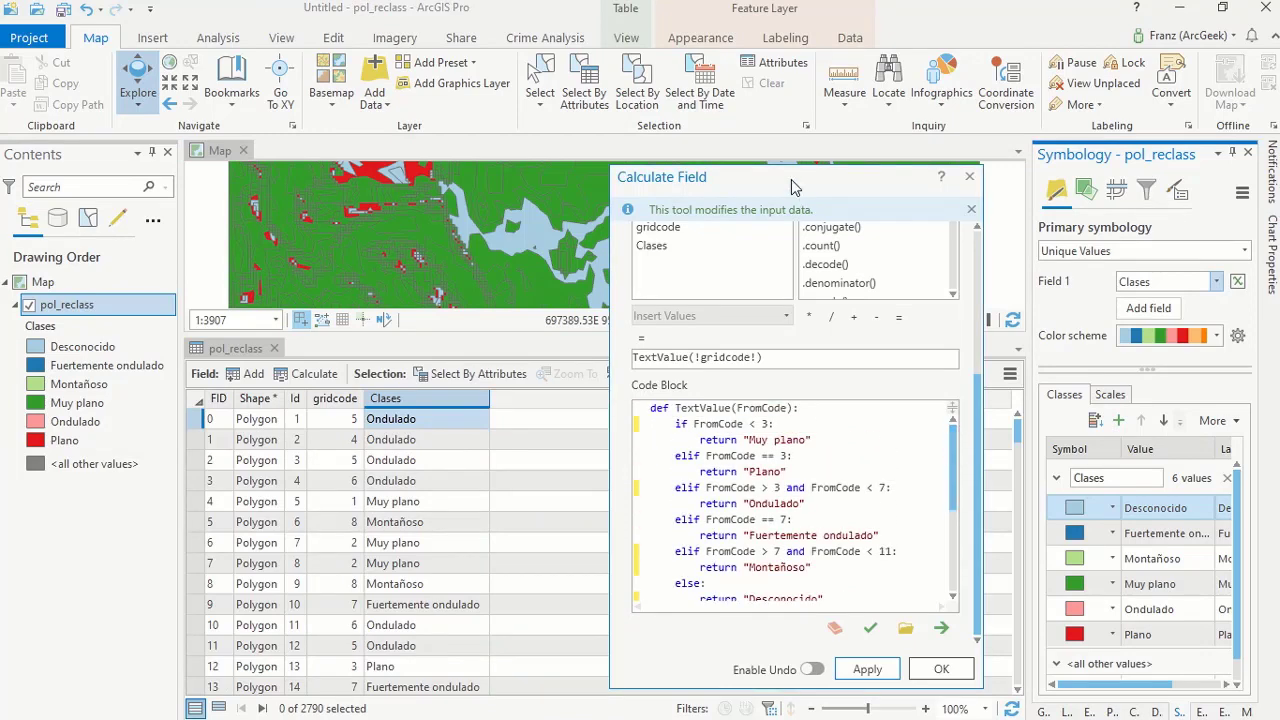
left_click_drag(784, 187, 592, 98)
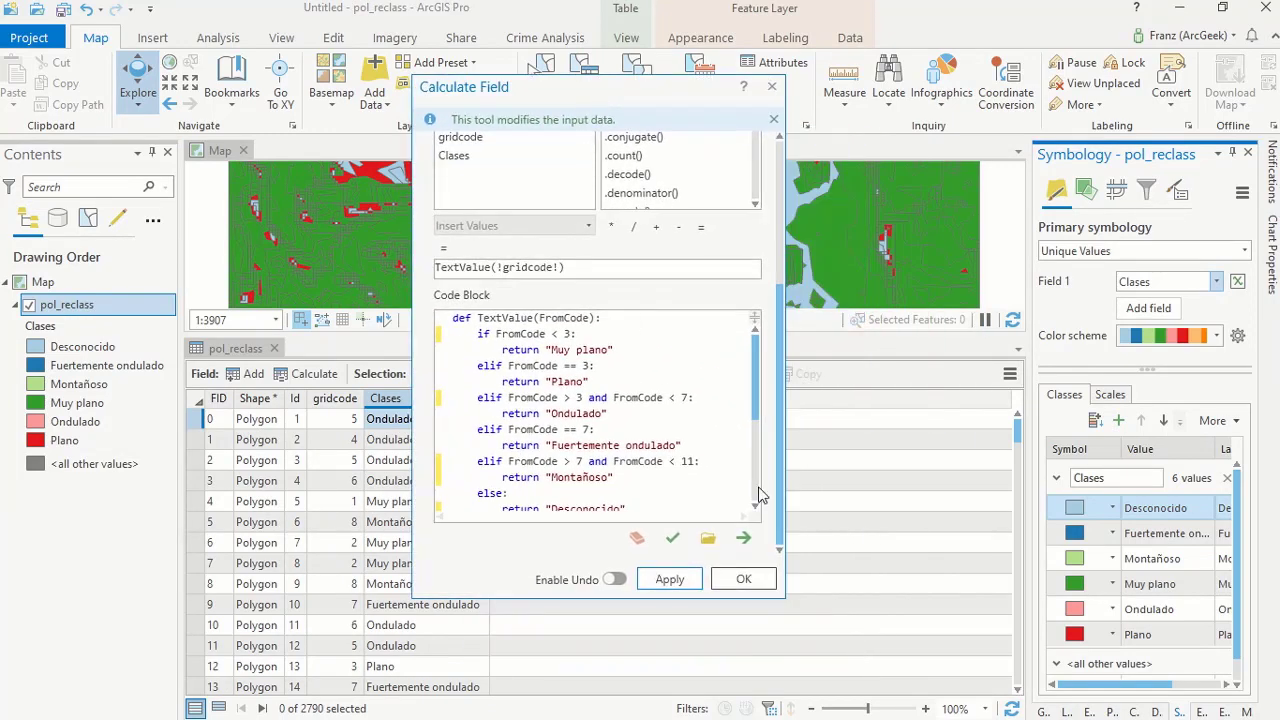
left_click_drag(756, 410, 754, 303)
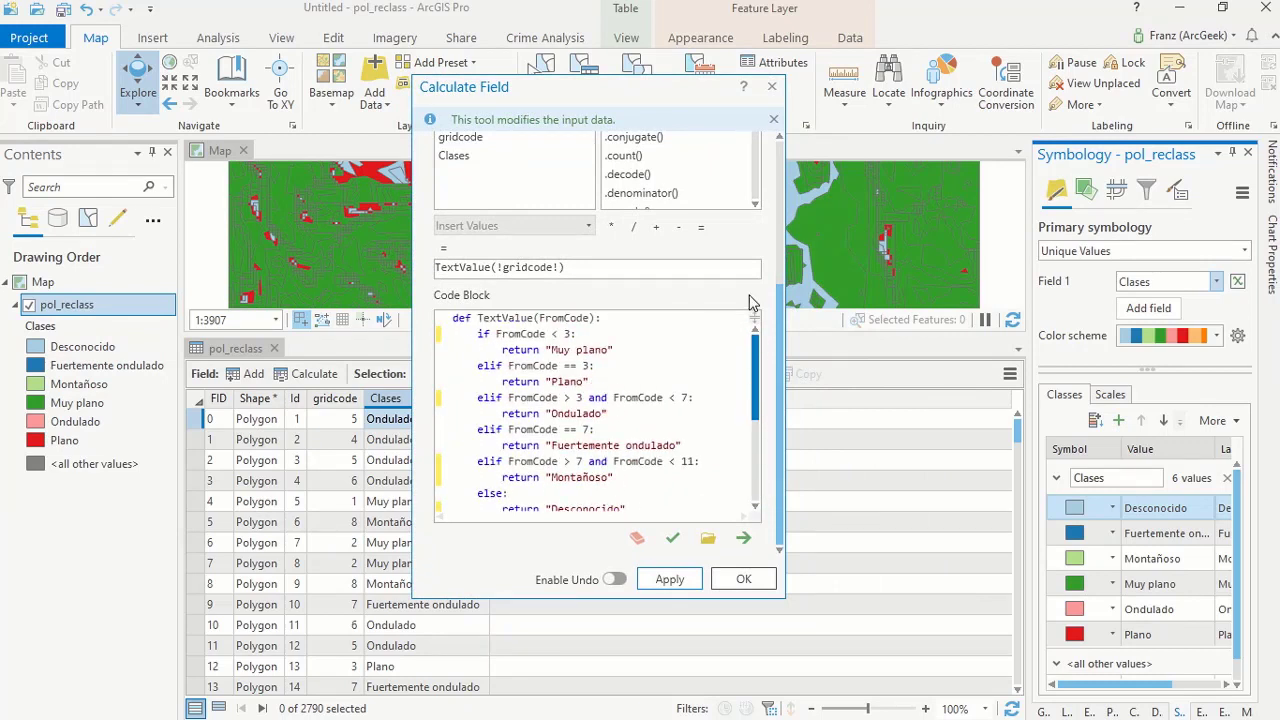
left_click(743, 541)
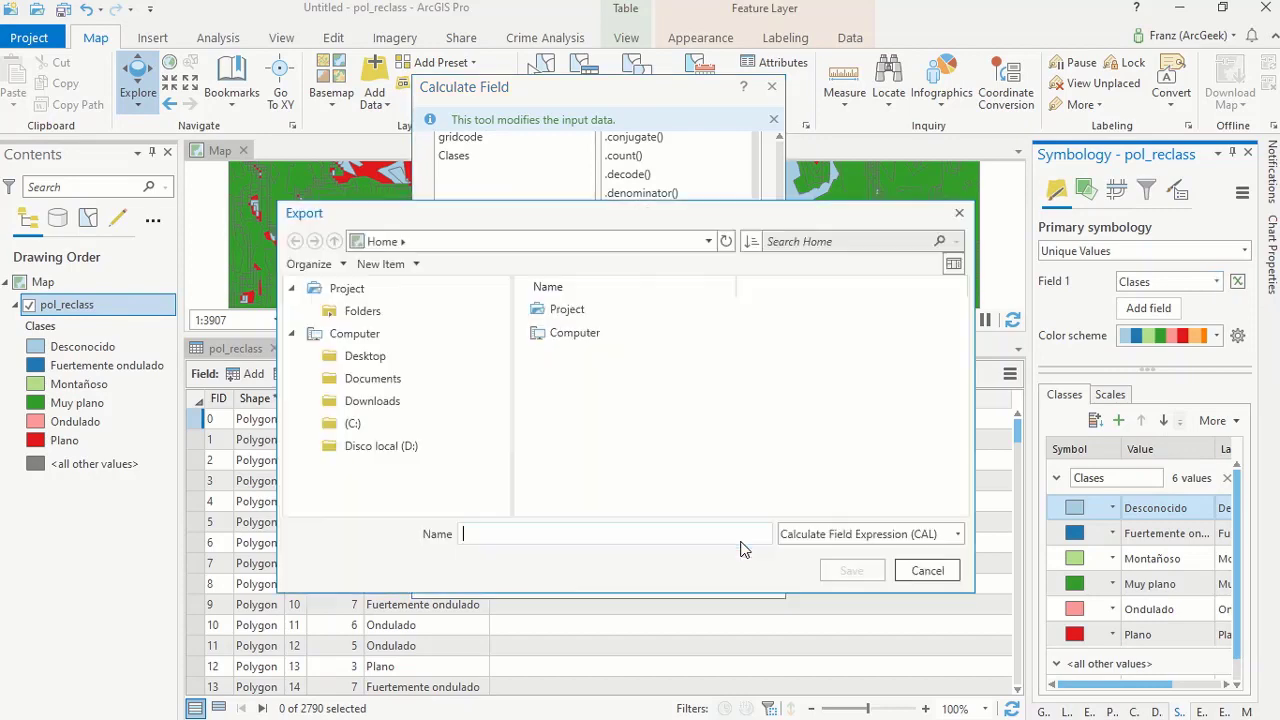
left_click(537, 534)
type("Tex")
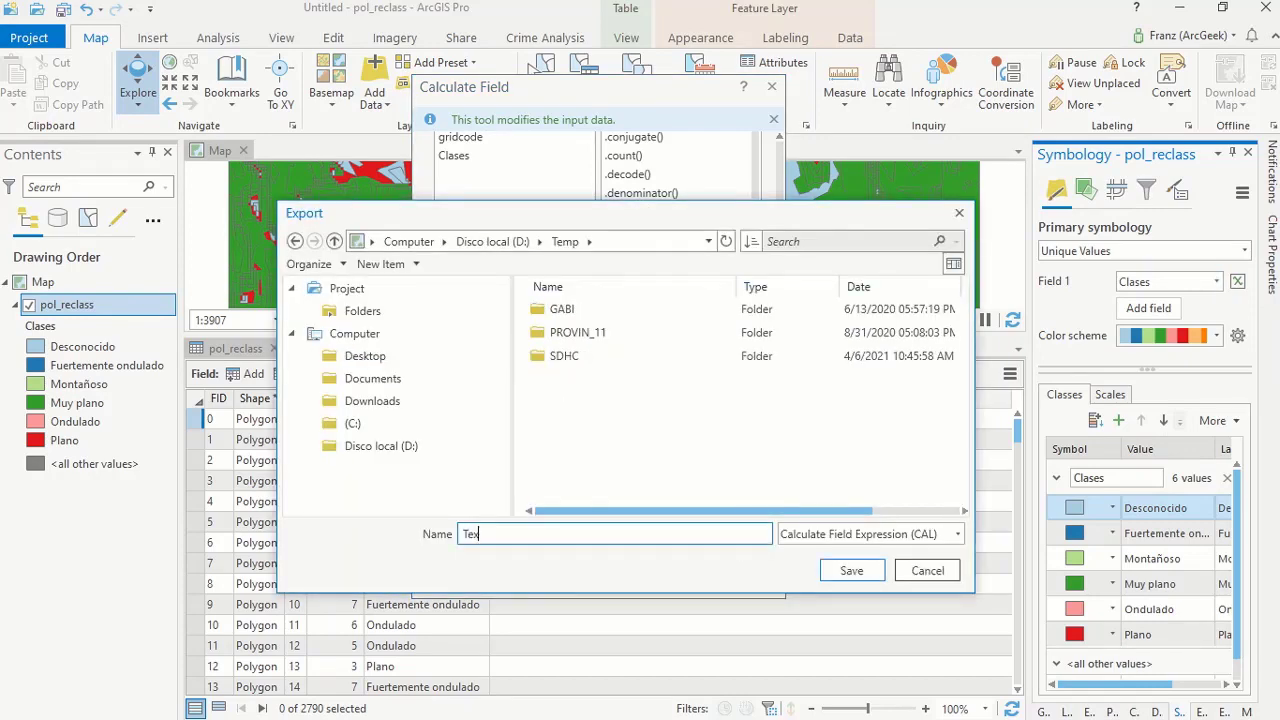
type("tValue")
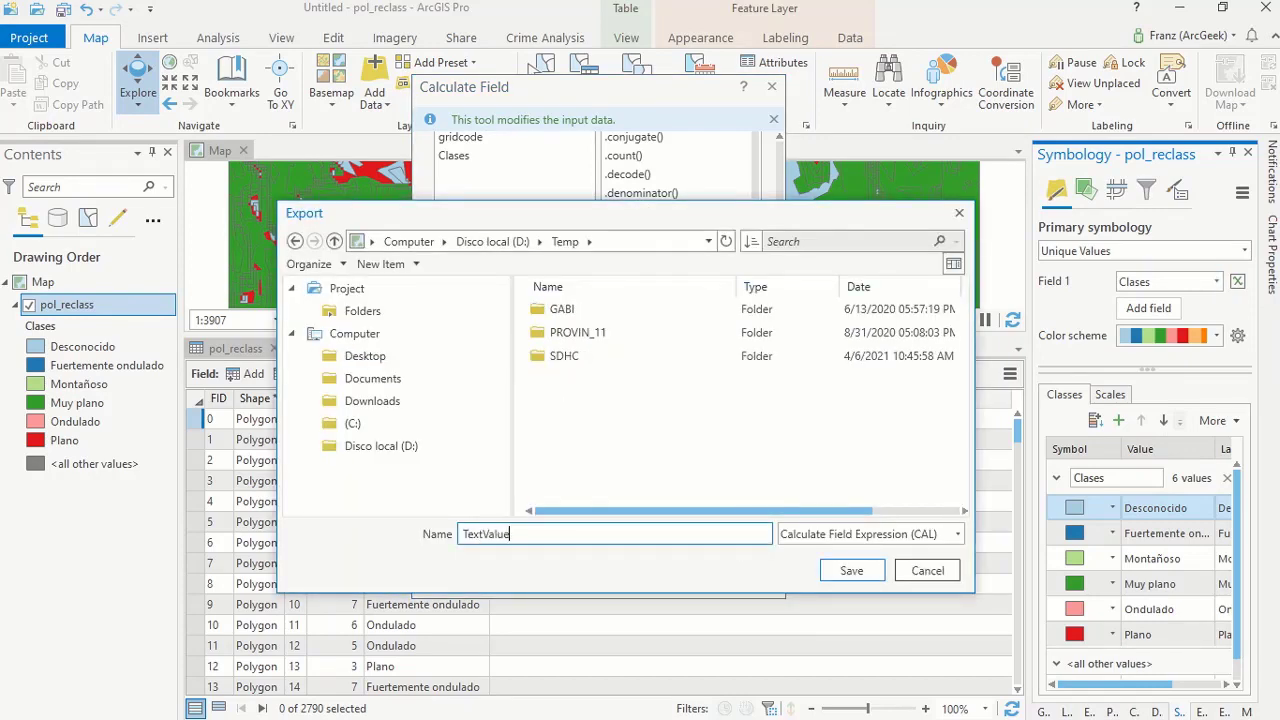
left_click(850, 571)
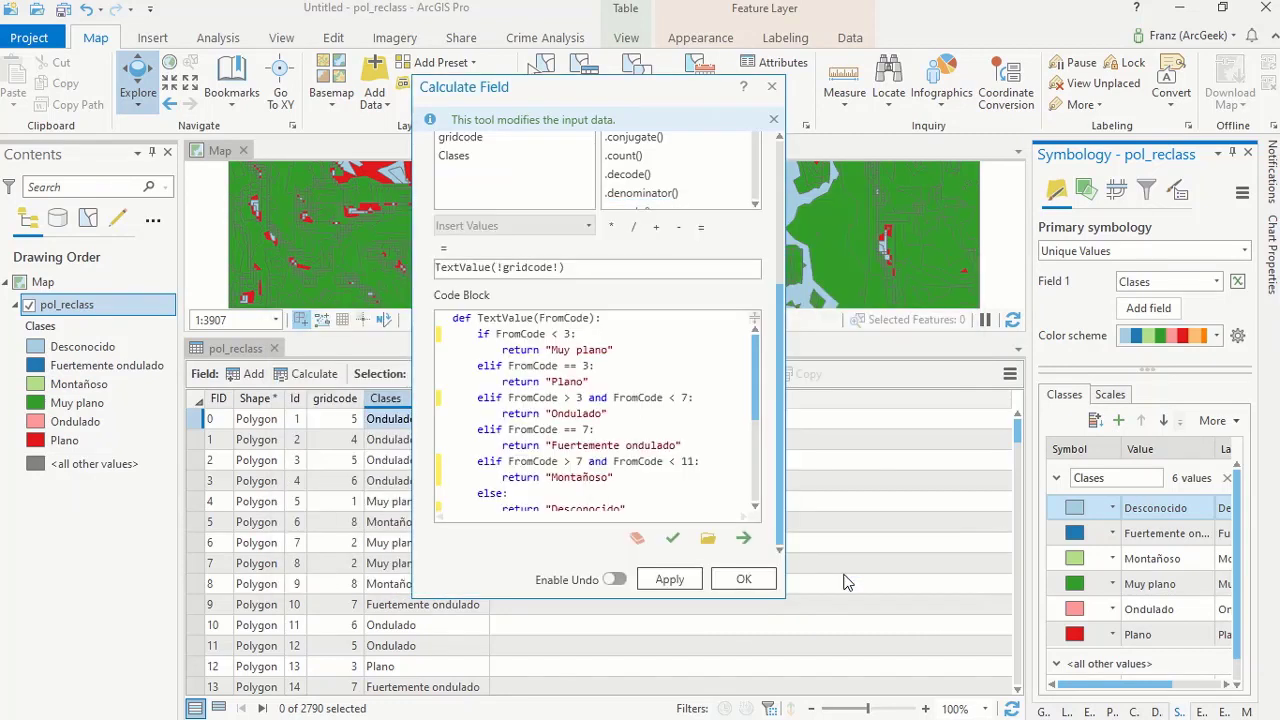
left_click(672, 539)
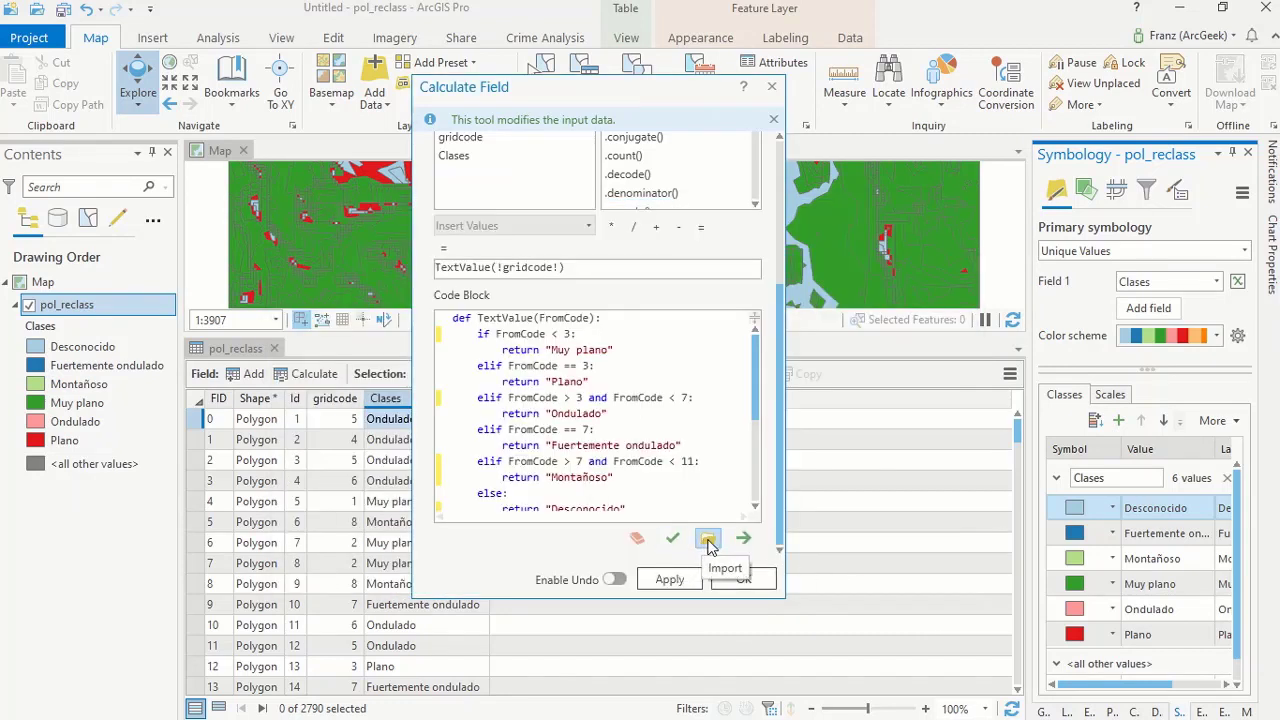
mouse_move(758, 408)
left_mouse_down()
mouse_move(758, 505)
mouse_move(758, 405)
left_mouse_up()
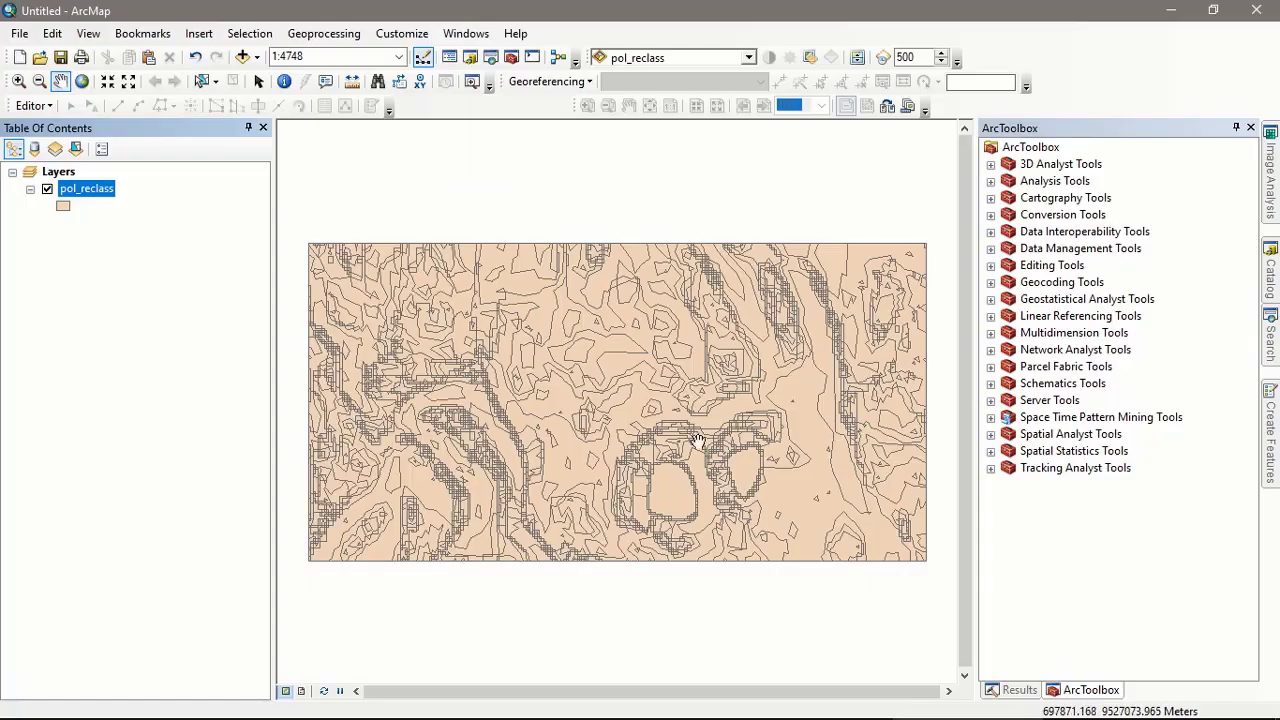
In ArcMap, open the pol_reclass attribute table and add a Text field named Clases with length 50.
right_click(87, 190)
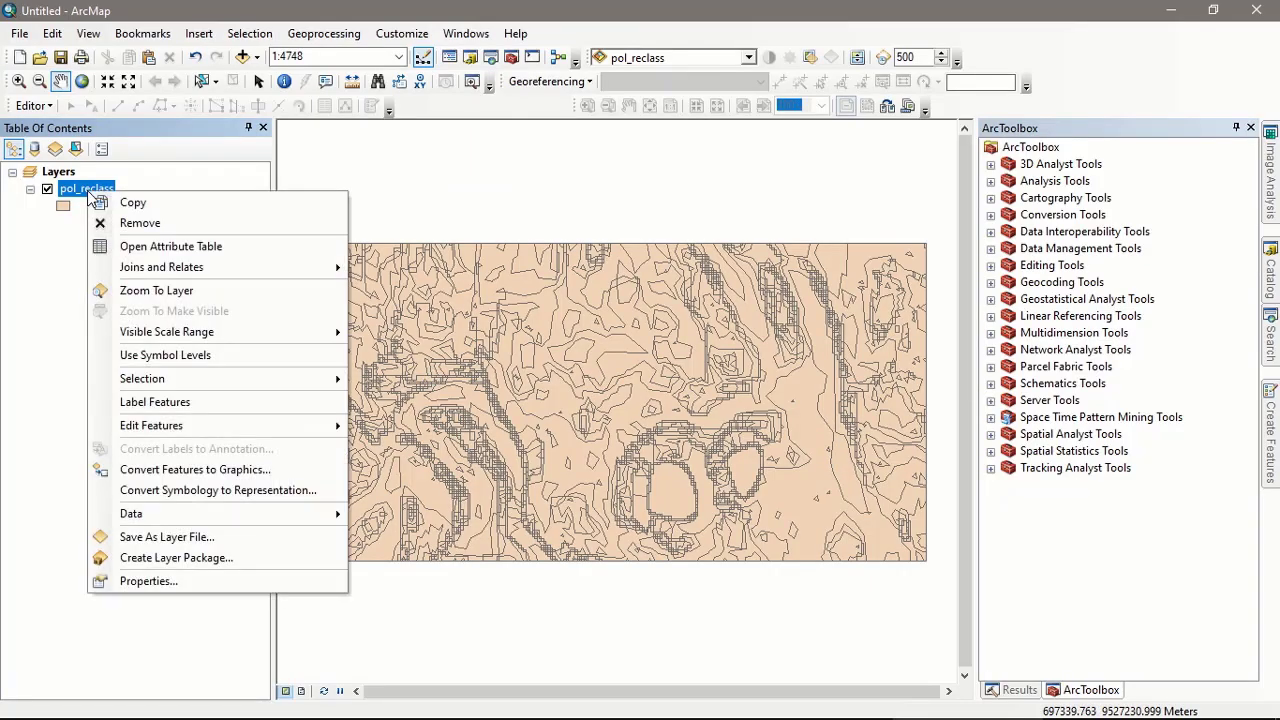
left_click(167, 250)
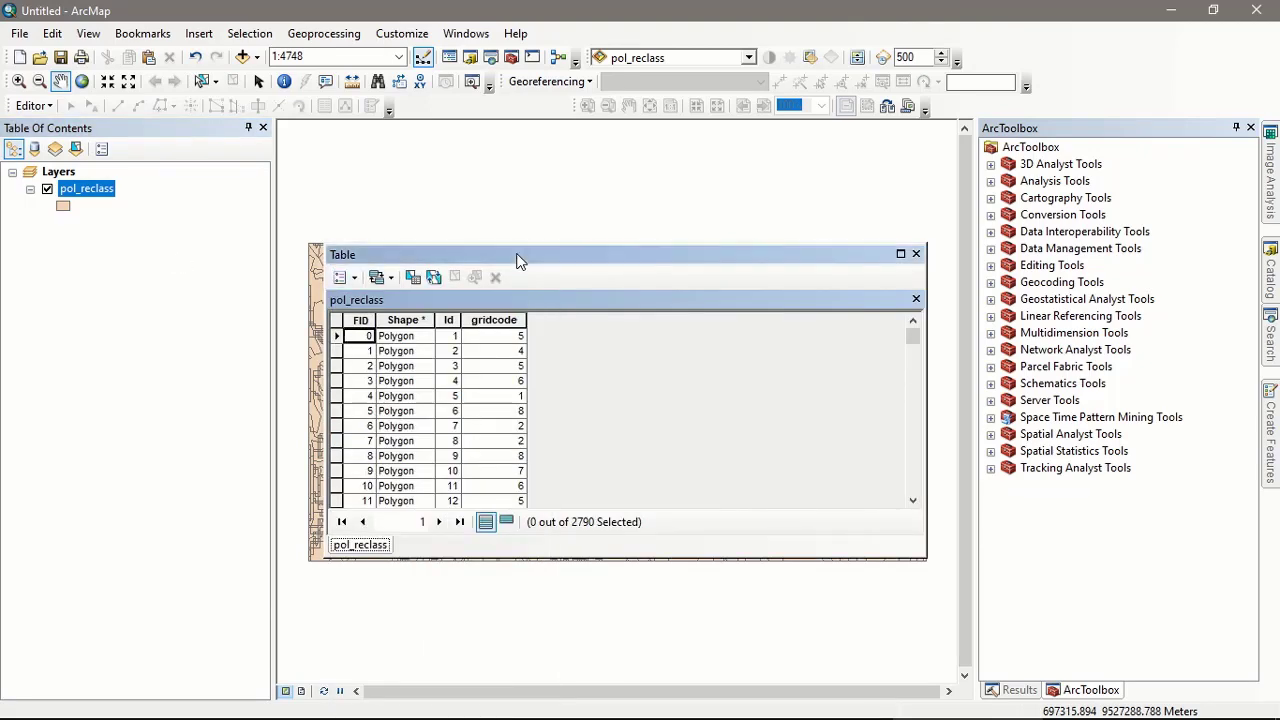
left_click(340, 277)
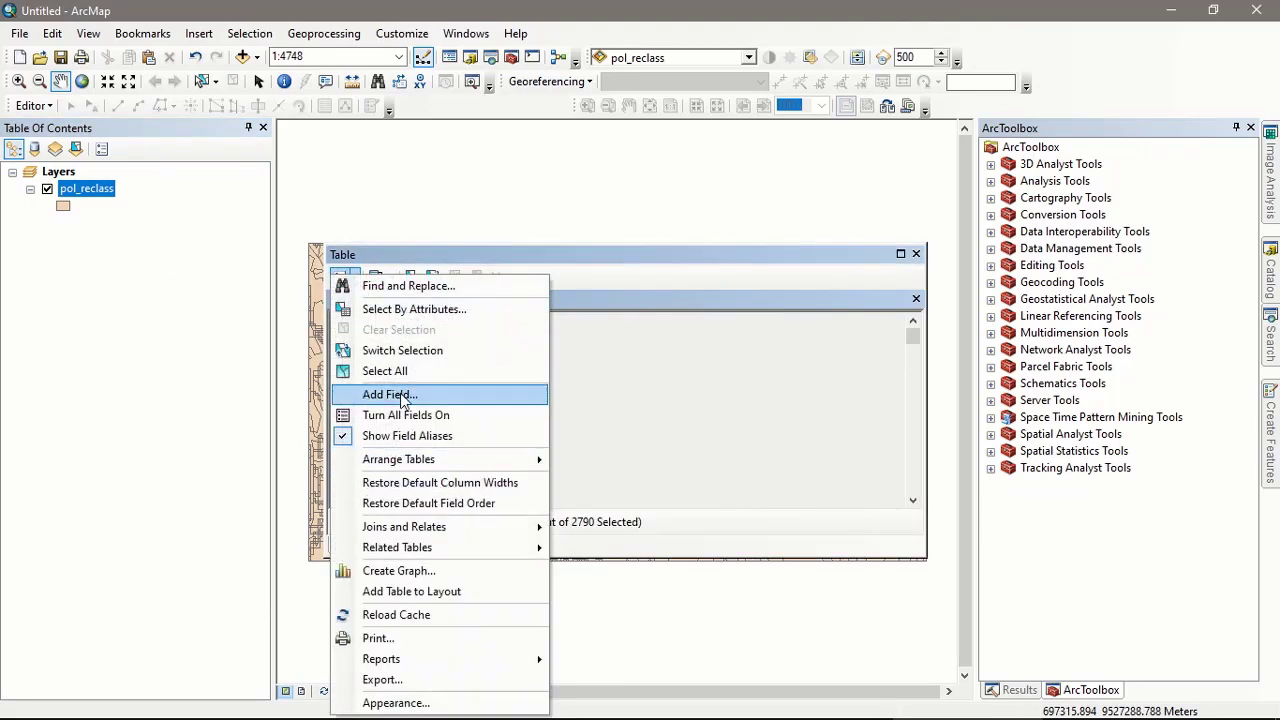
left_click(401, 398)
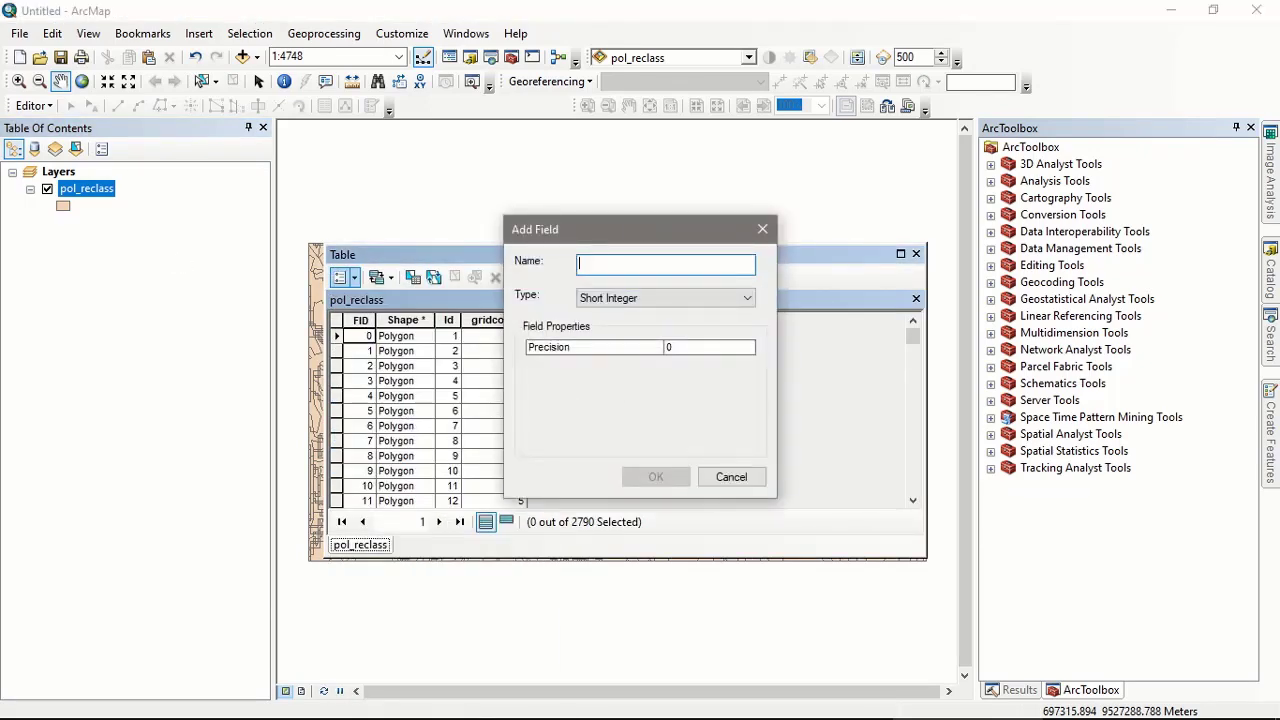
type("Clases")
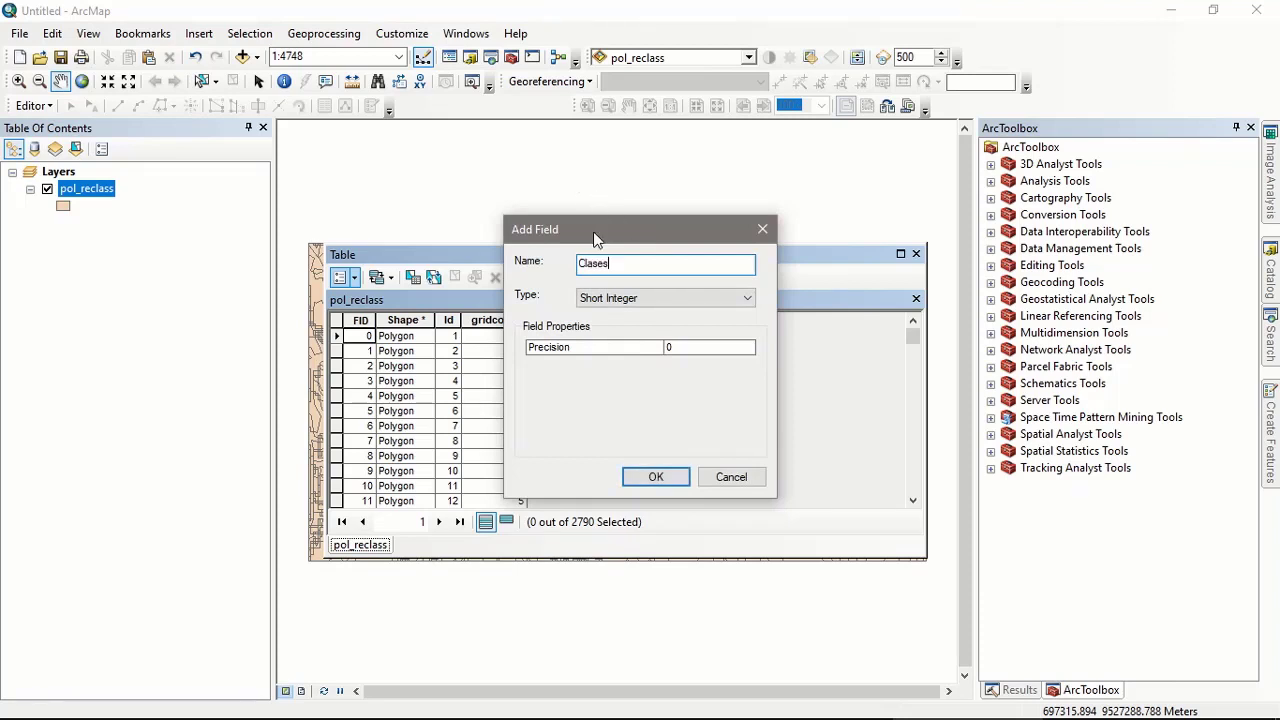
left_click(656, 299)
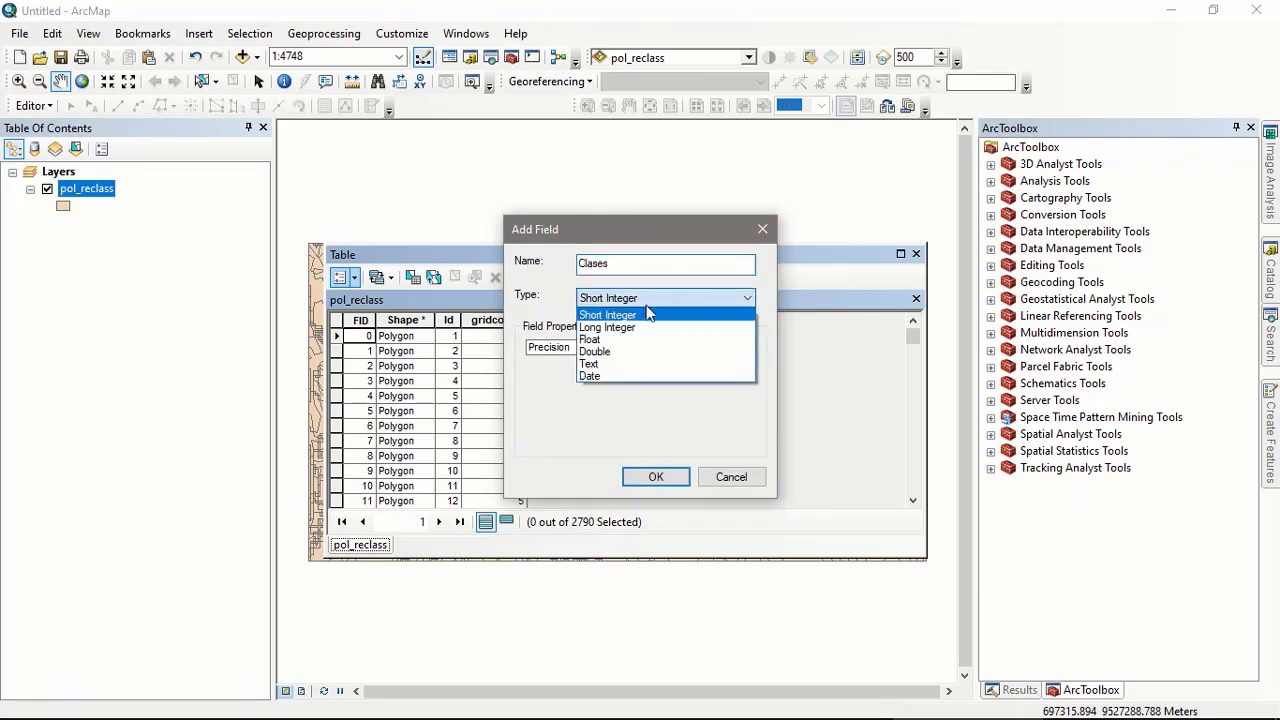
left_click(605, 364)
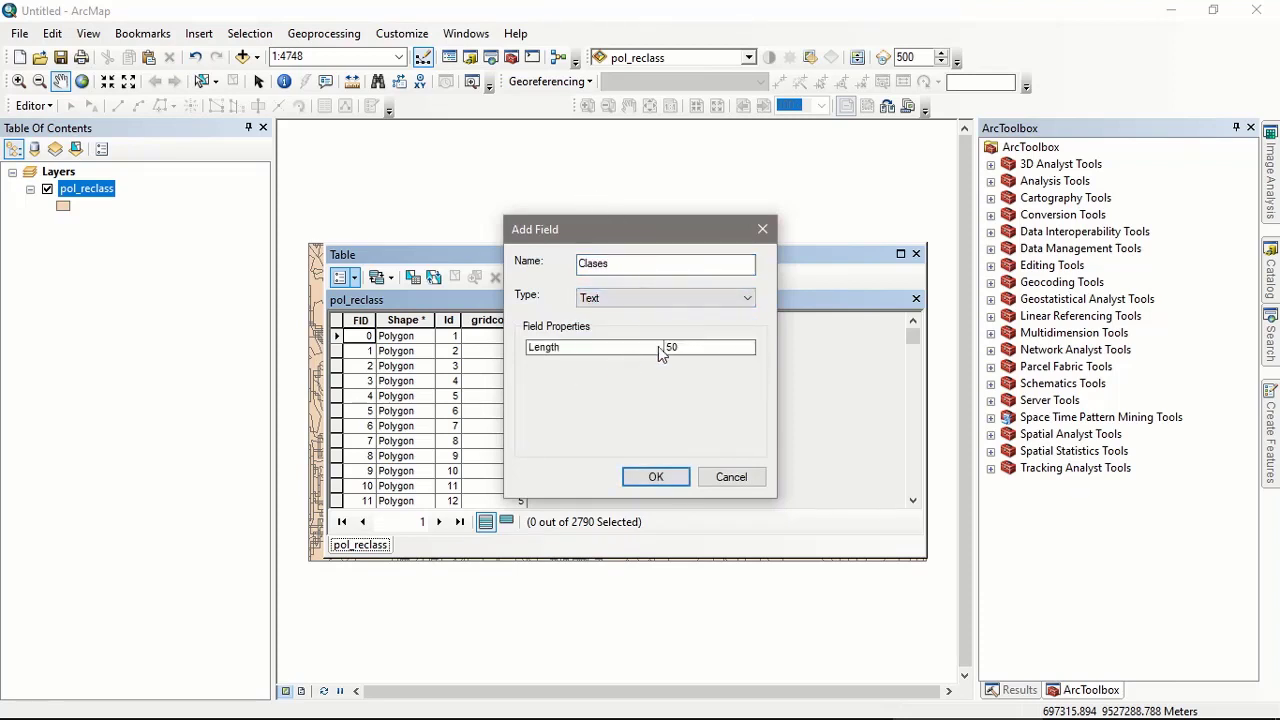
left_click(655, 476)
left_click(651, 486)
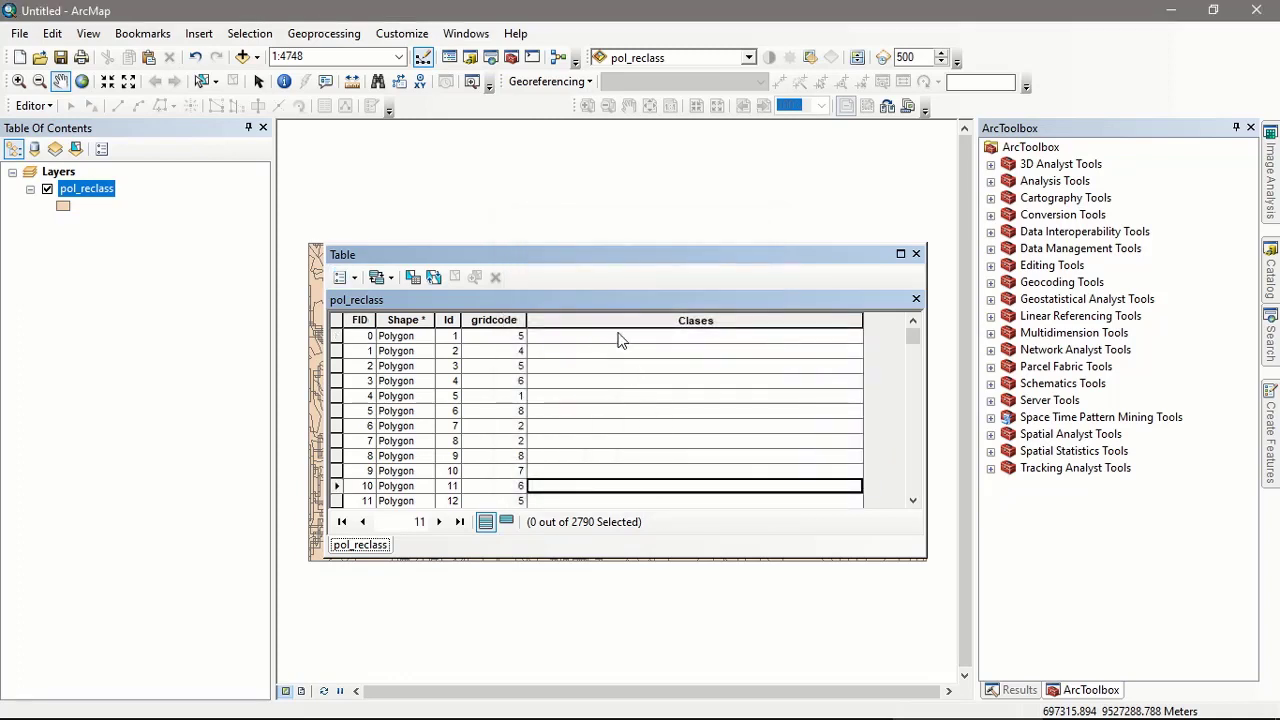
Load the TextValue.cal expression from the Temp folder into the Field Calculator for the Clases field, using the Python parser.
right_click(665, 321)
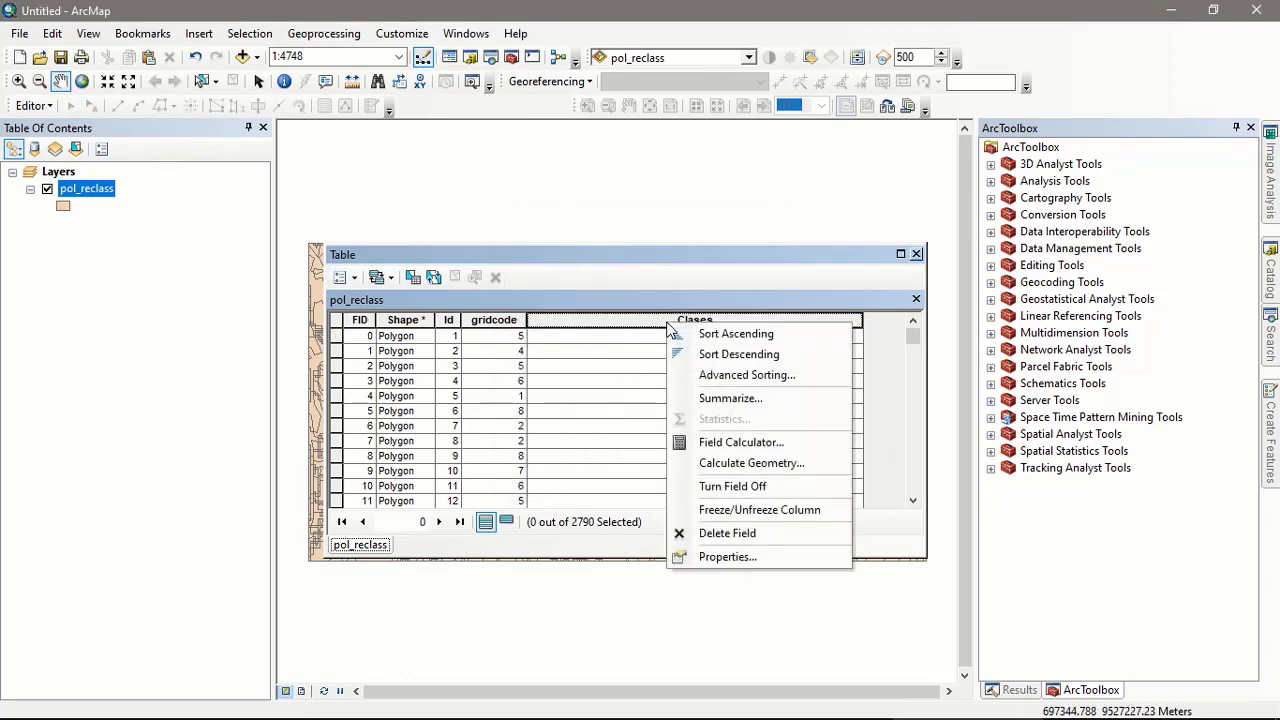
left_click(736, 443)
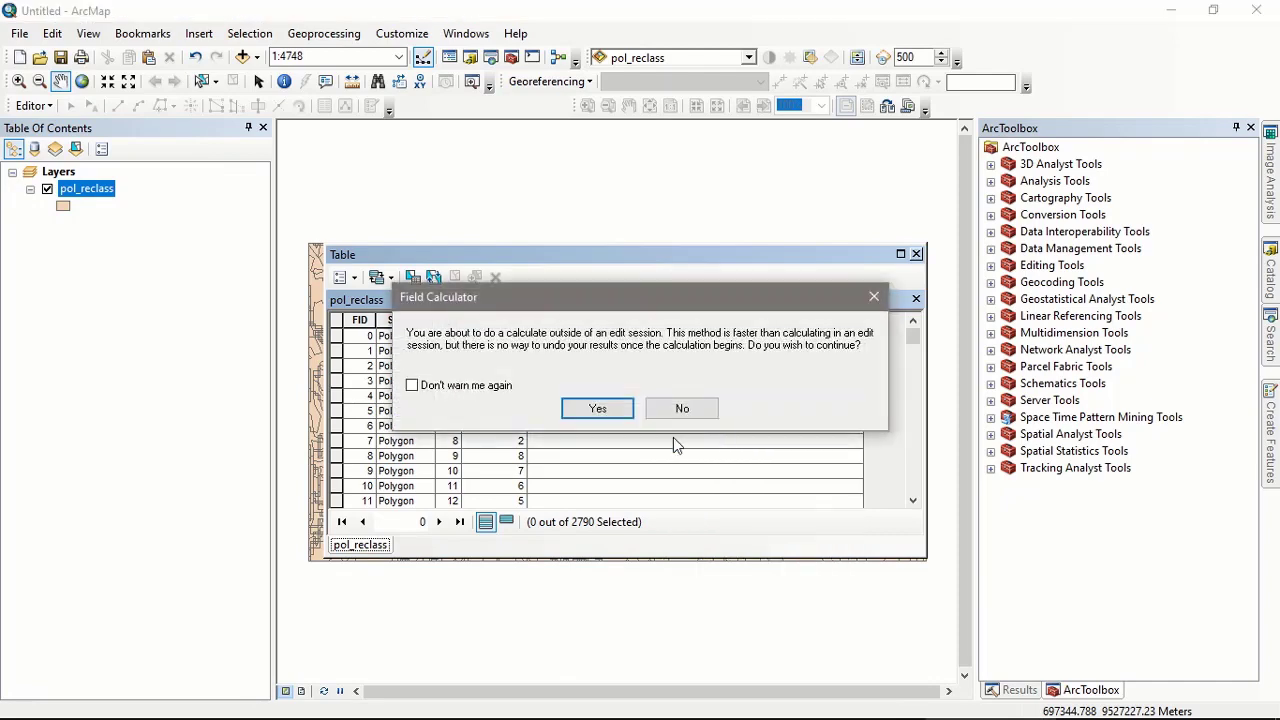
left_click(598, 409)
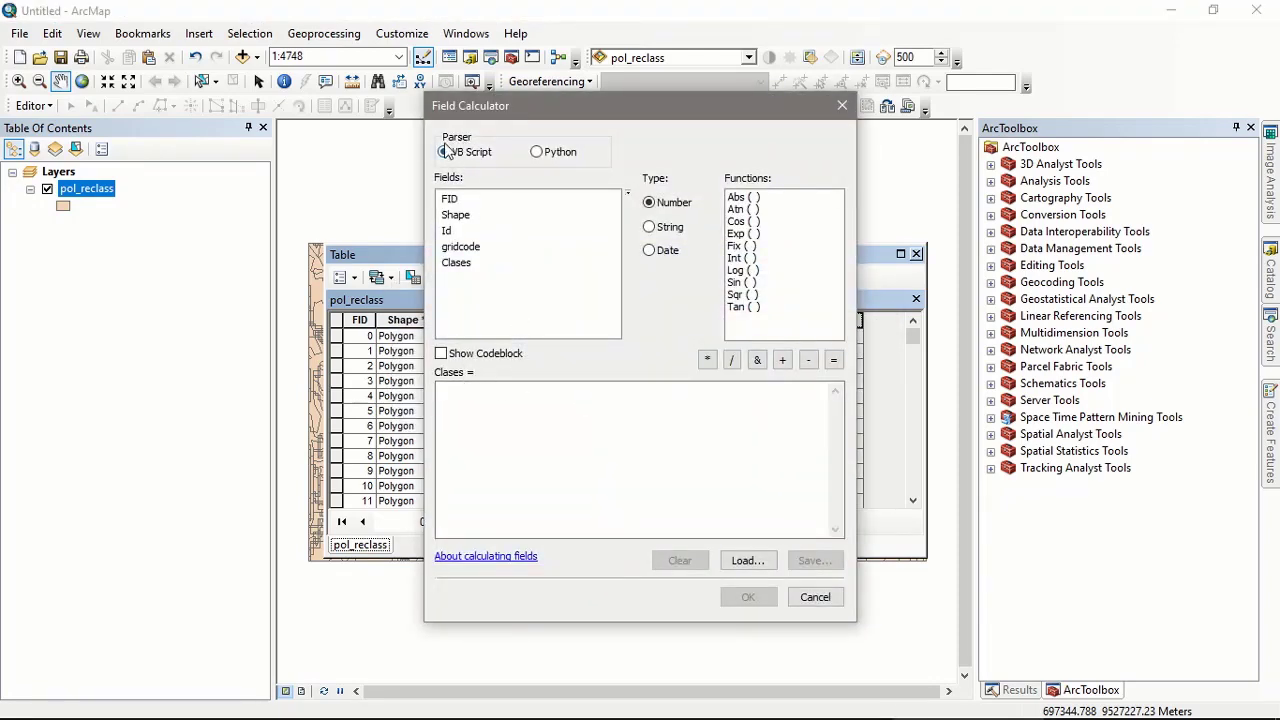
left_click(537, 153)
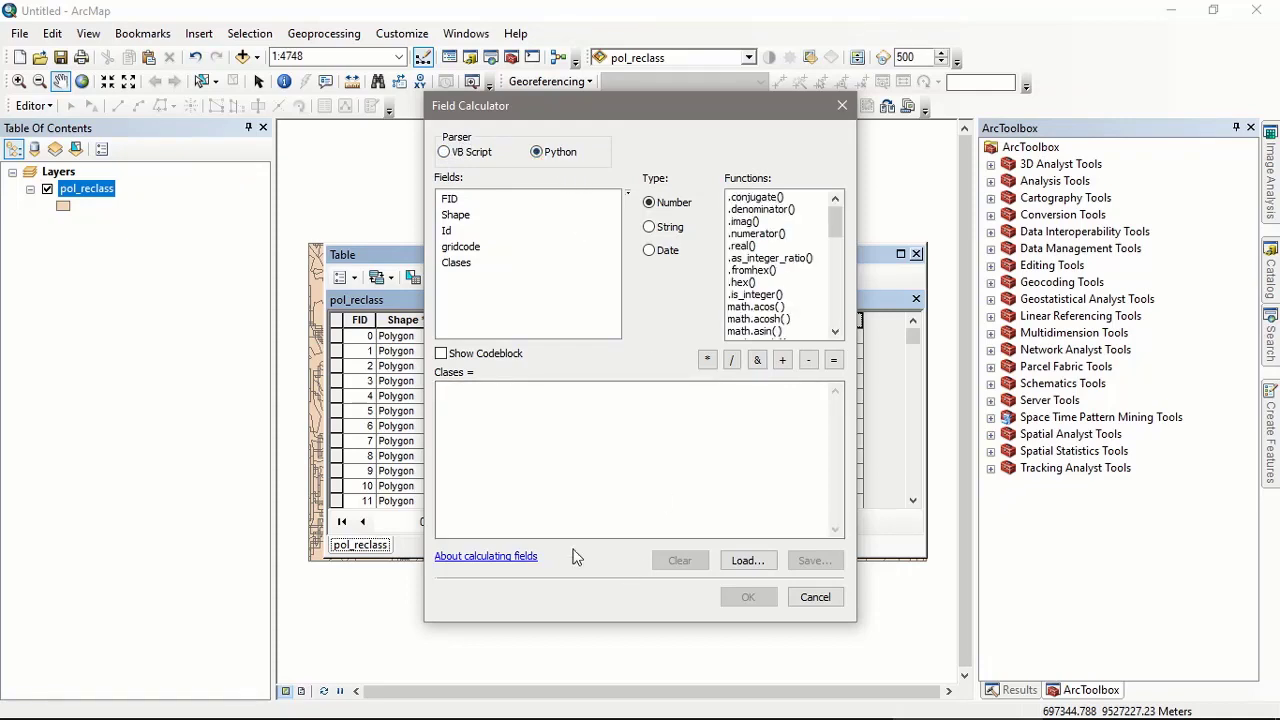
left_click(746, 563)
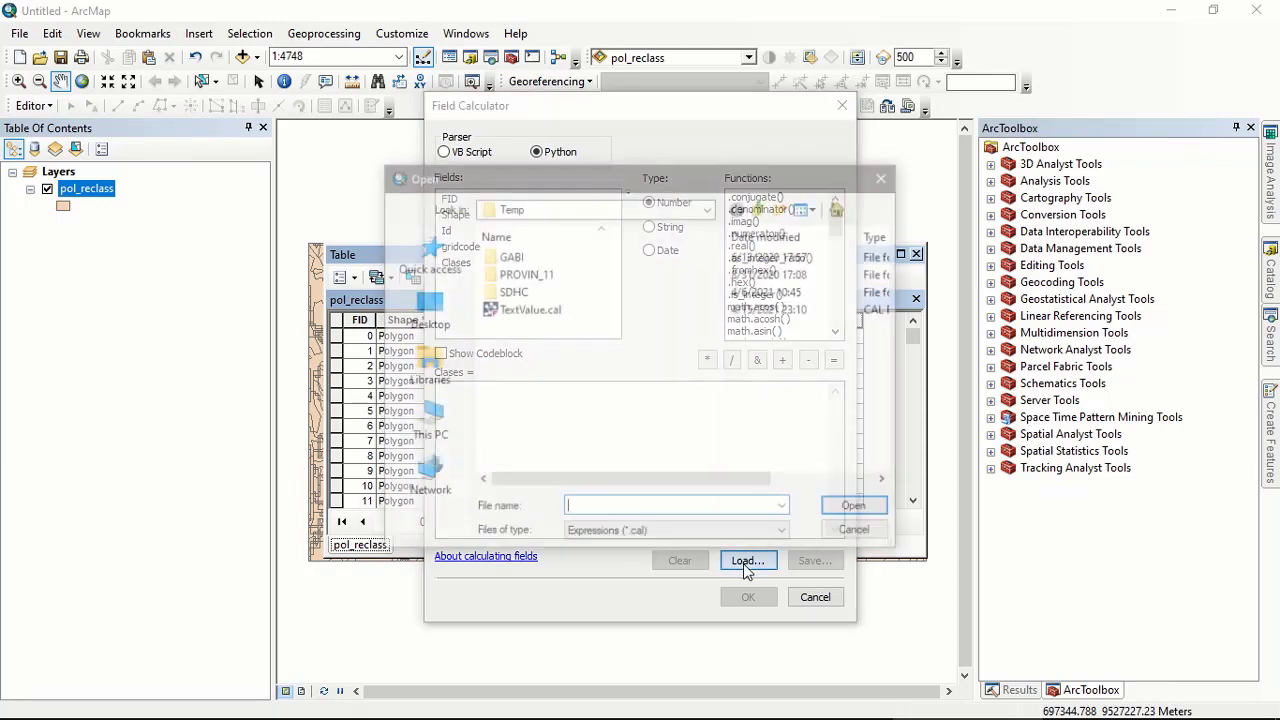
left_click(529, 314)
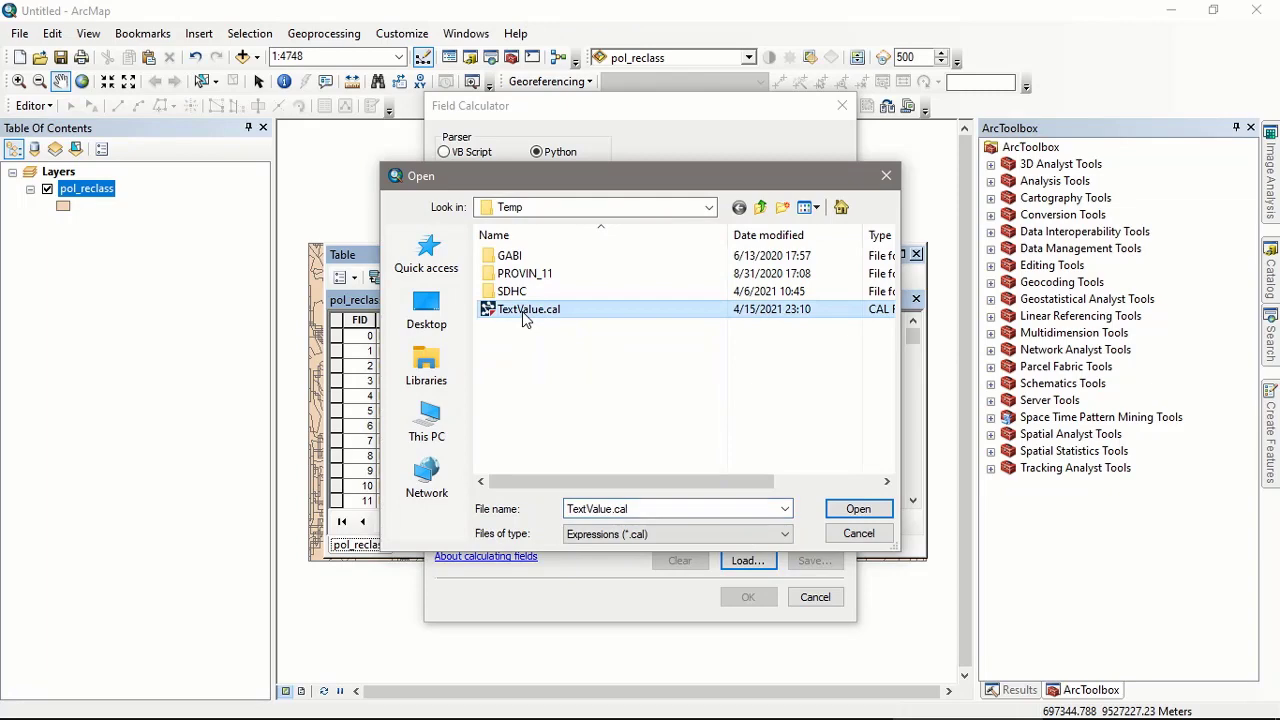
left_click(858, 509)
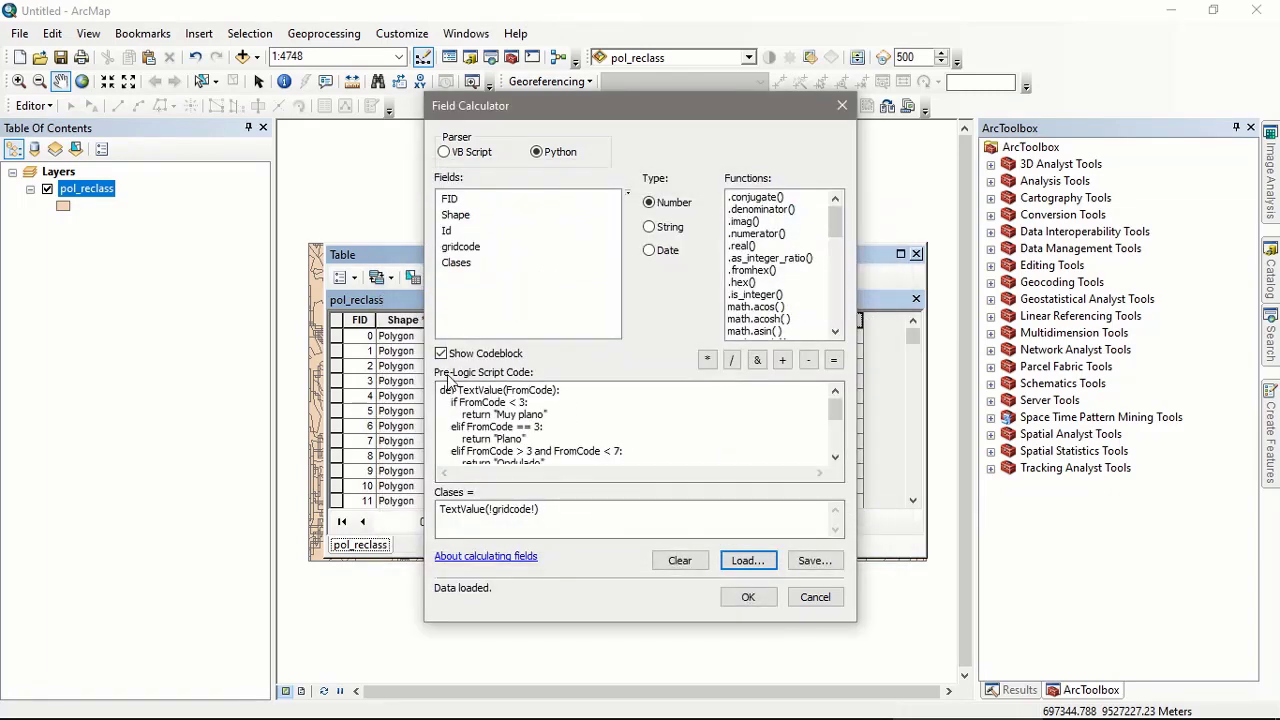
Review the loaded script code and run the TextValue(!gridcode!) calculation on the Clases field.
left_click_drag(838, 420, 834, 371)
left_click_drag(836, 408, 838, 476)
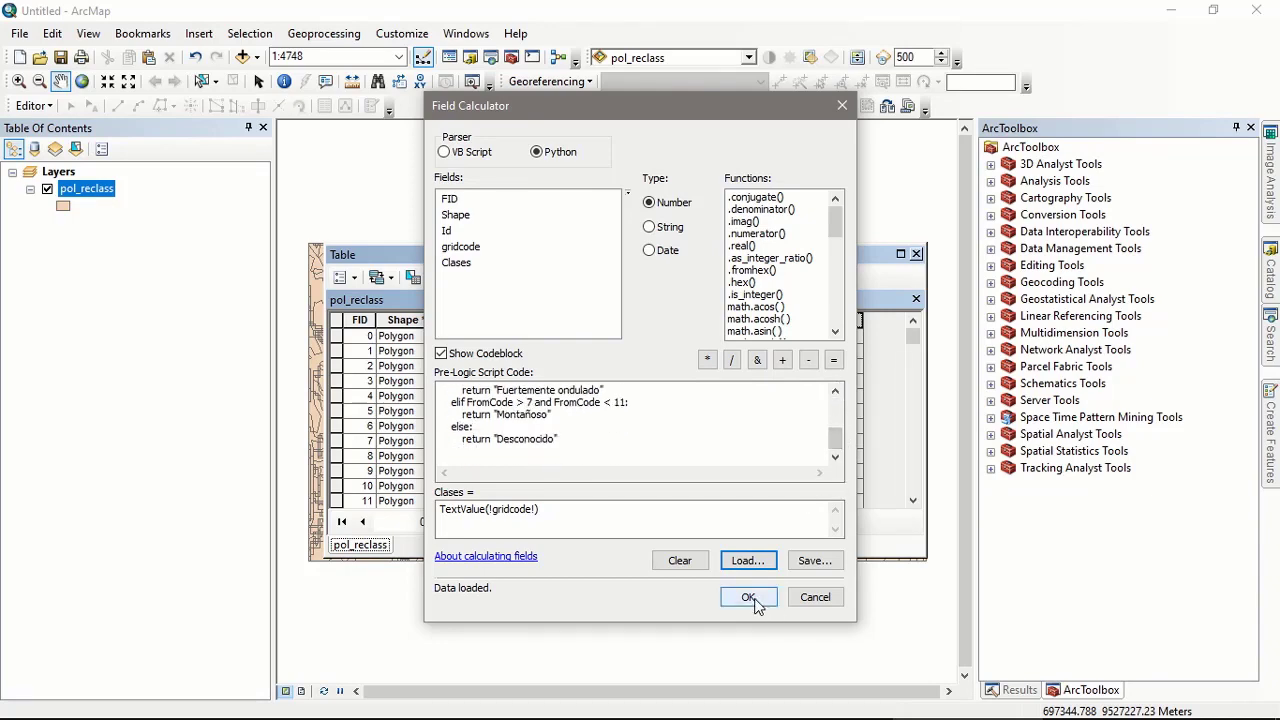
left_click(748, 597)
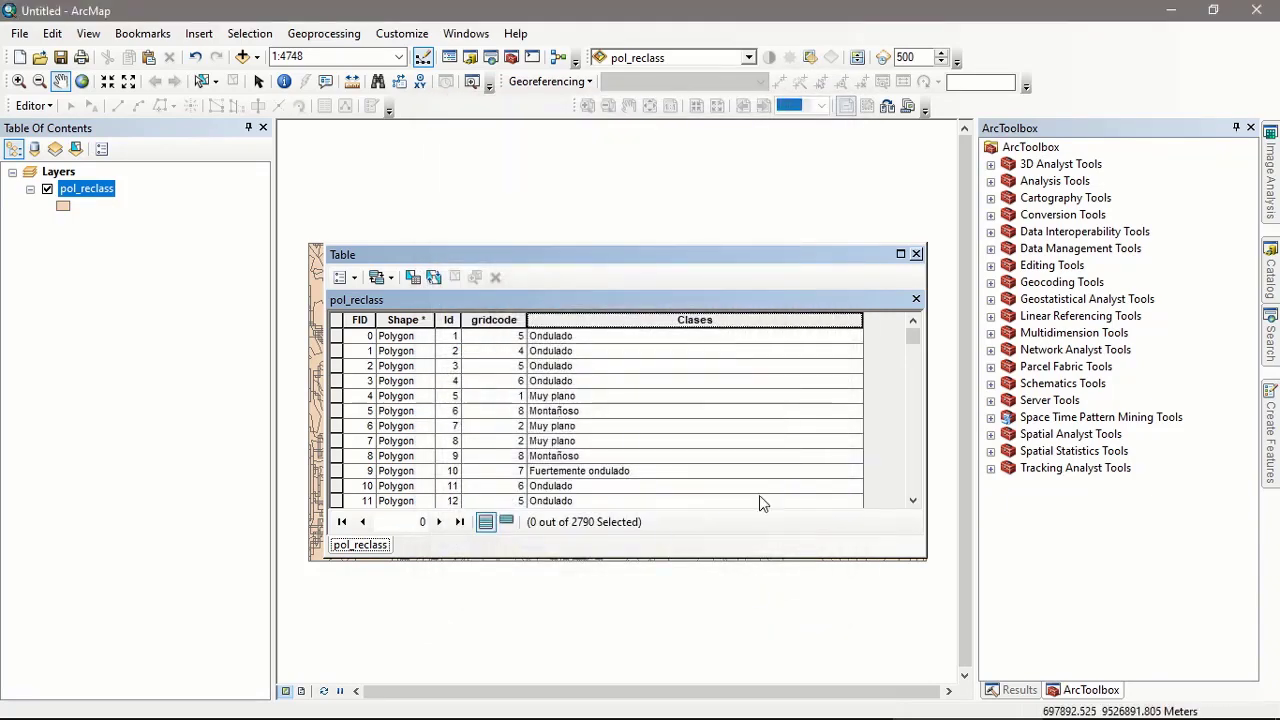
mouse_move(913, 338)
left_mouse_down()
mouse_move(912, 515)
mouse_move(913, 320)
left_mouse_up()
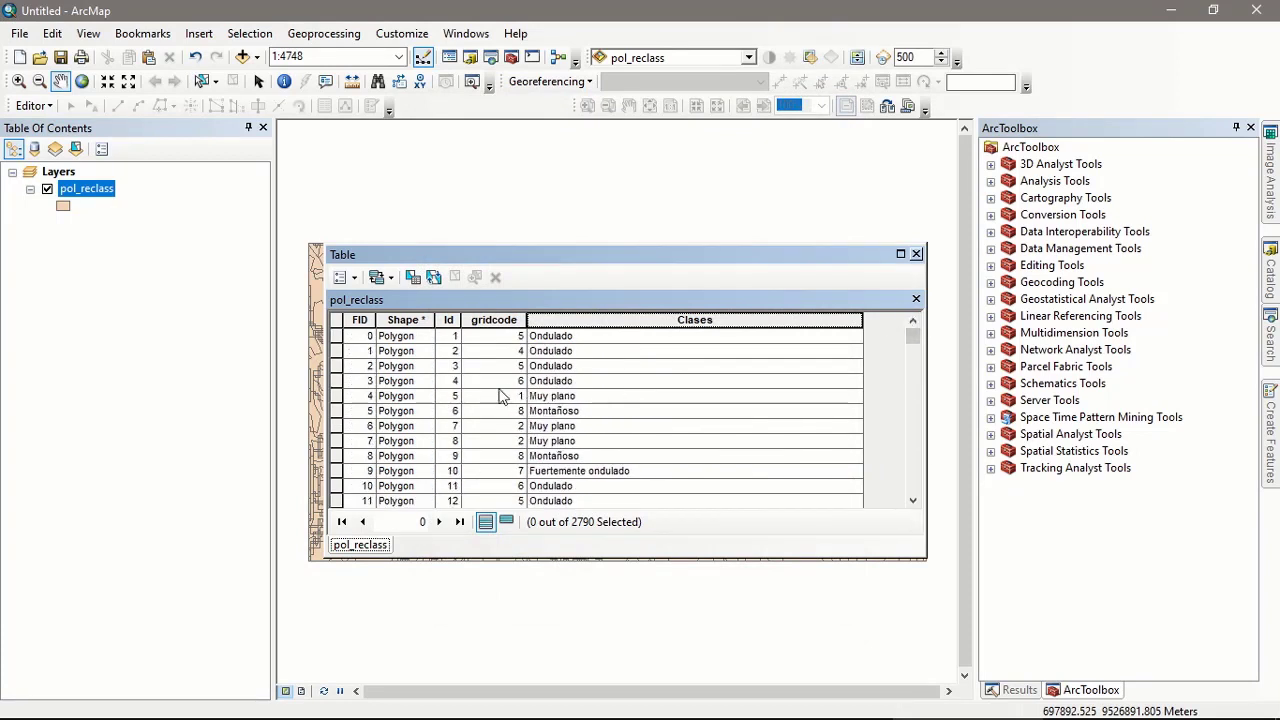